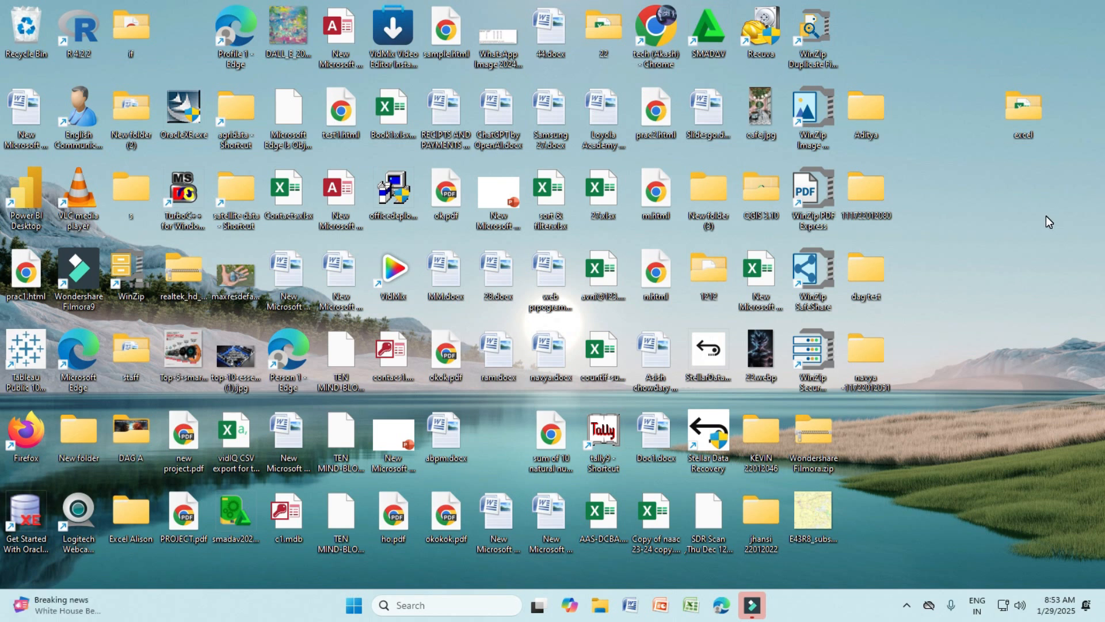
- Launch Power BI Desktop from the desktop and get to a blank report, cancelling the e-mail sign-in
right_click(12, 206)
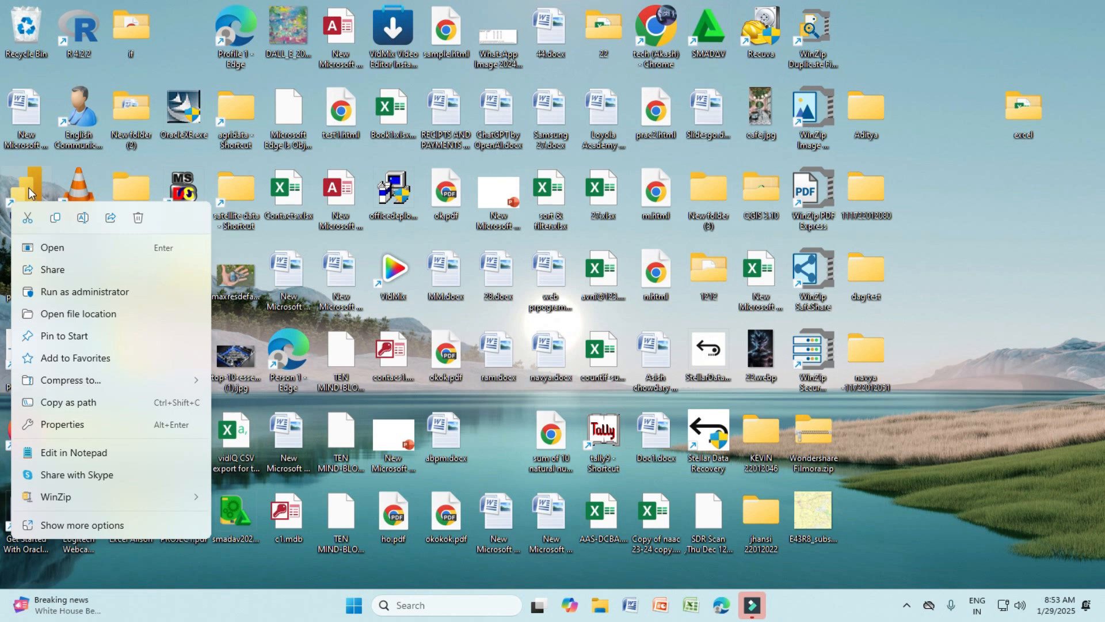
double_click(29, 186)
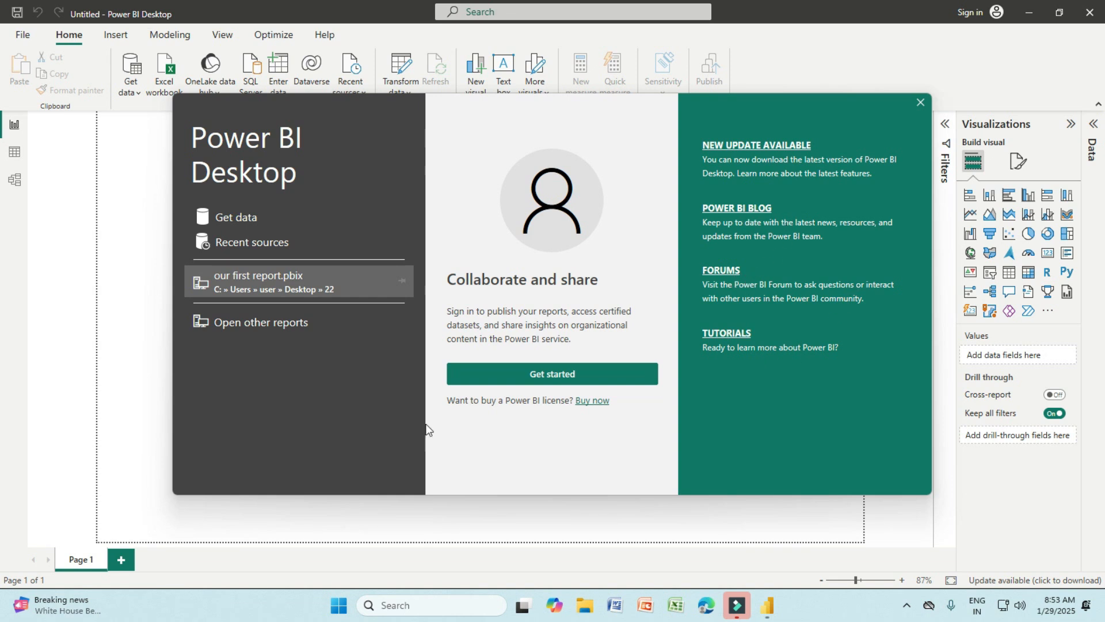
click(552, 376)
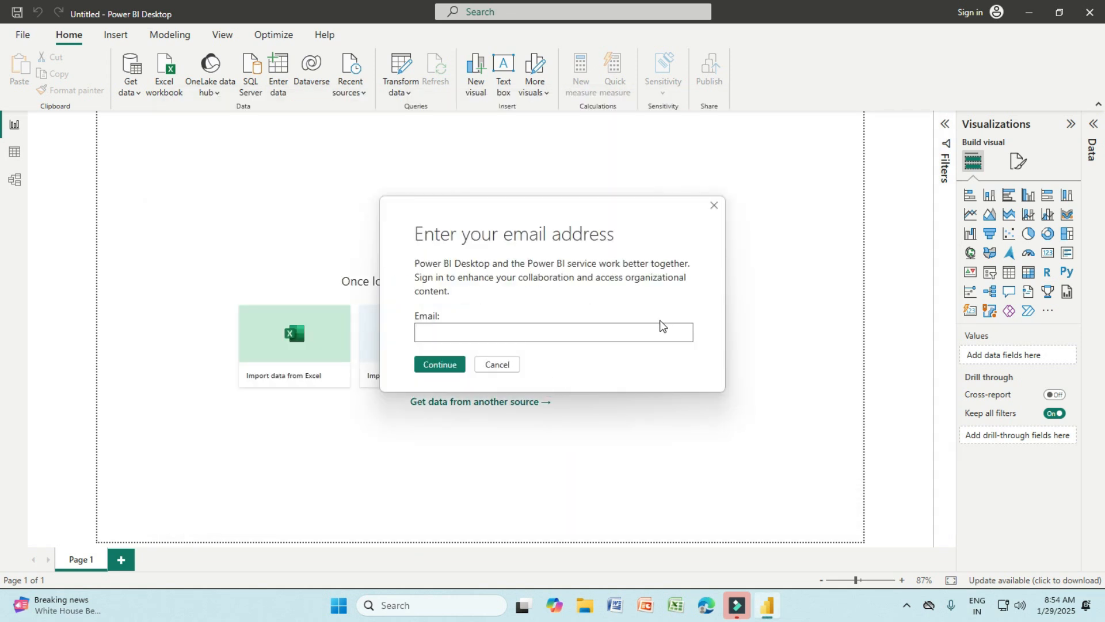
click(497, 365)
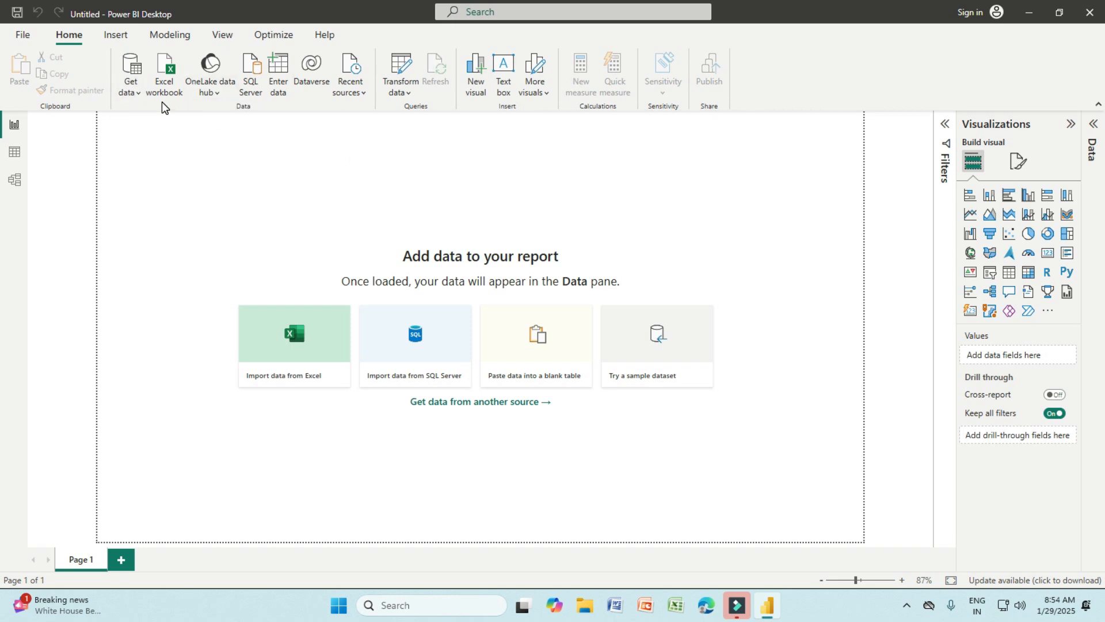
click(138, 97)
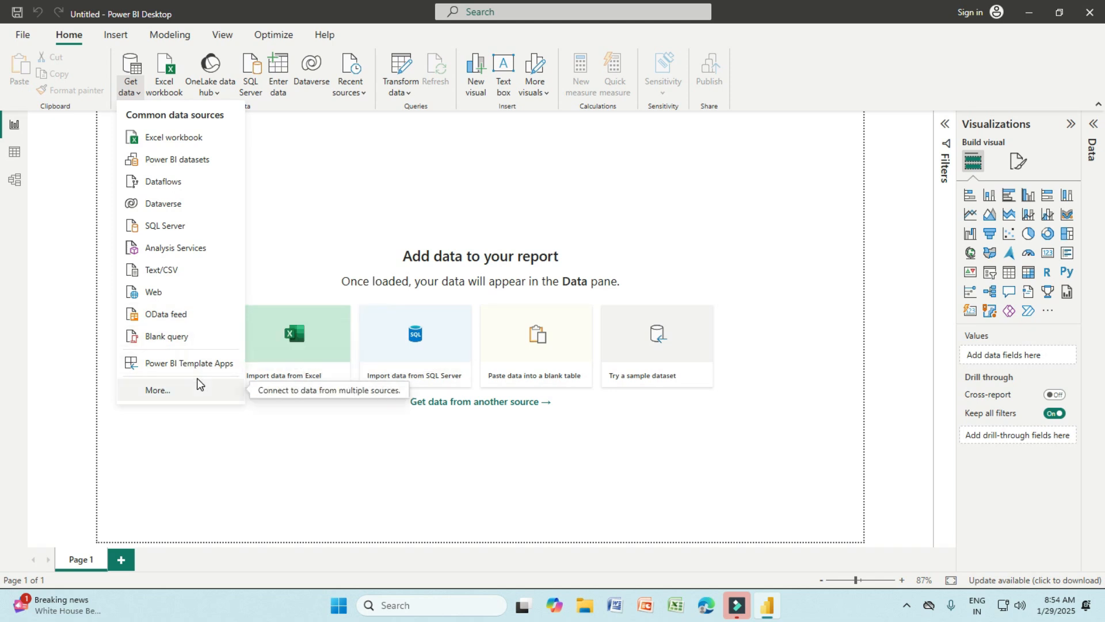
click(154, 394)
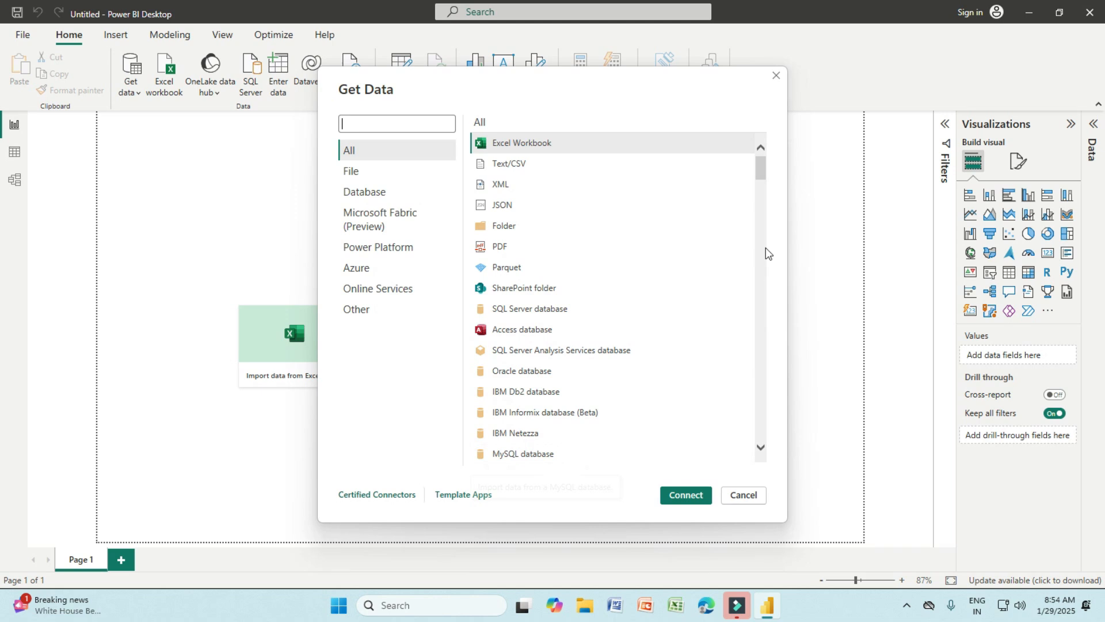
click(776, 76)
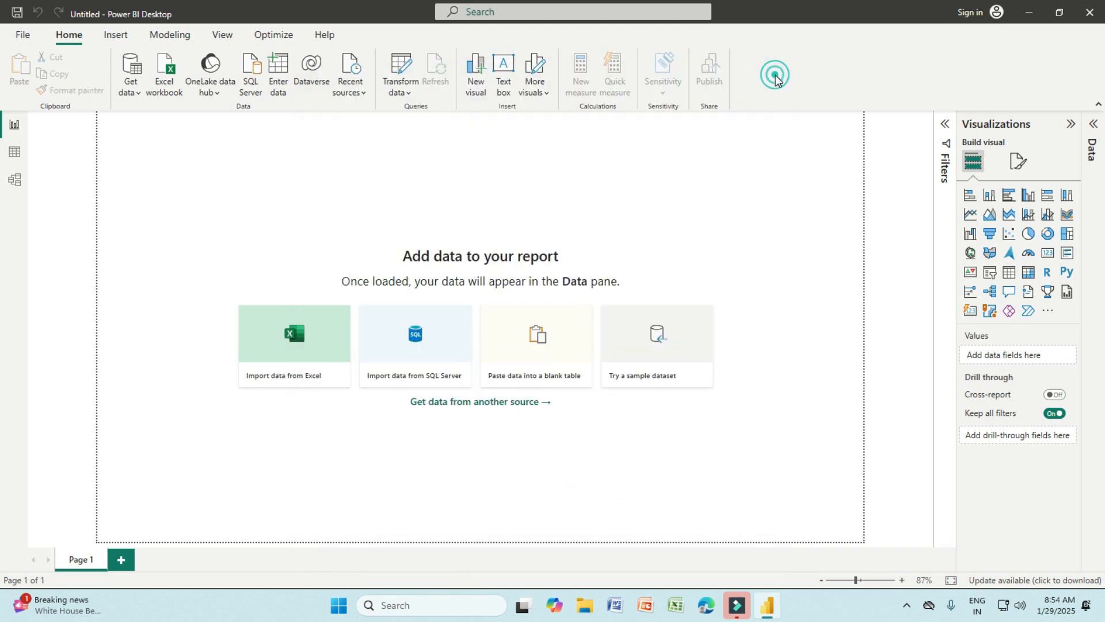
- Import the Excel workbook sample-data-10mins.xlsx from the Desktop folder 22 as the report's data source
click(299, 337)
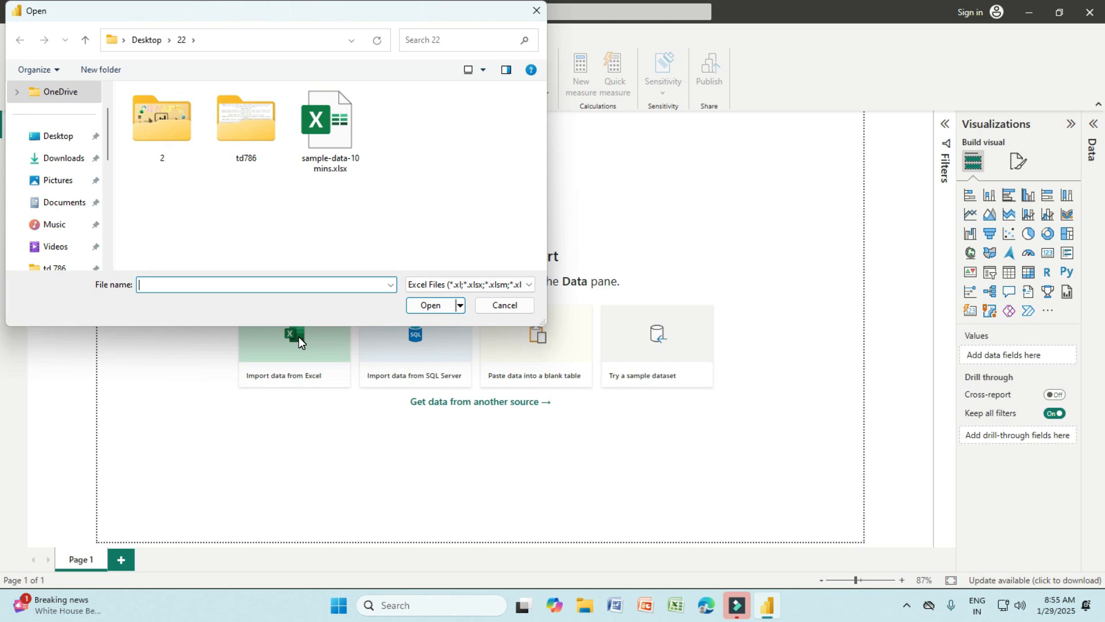
click(342, 172)
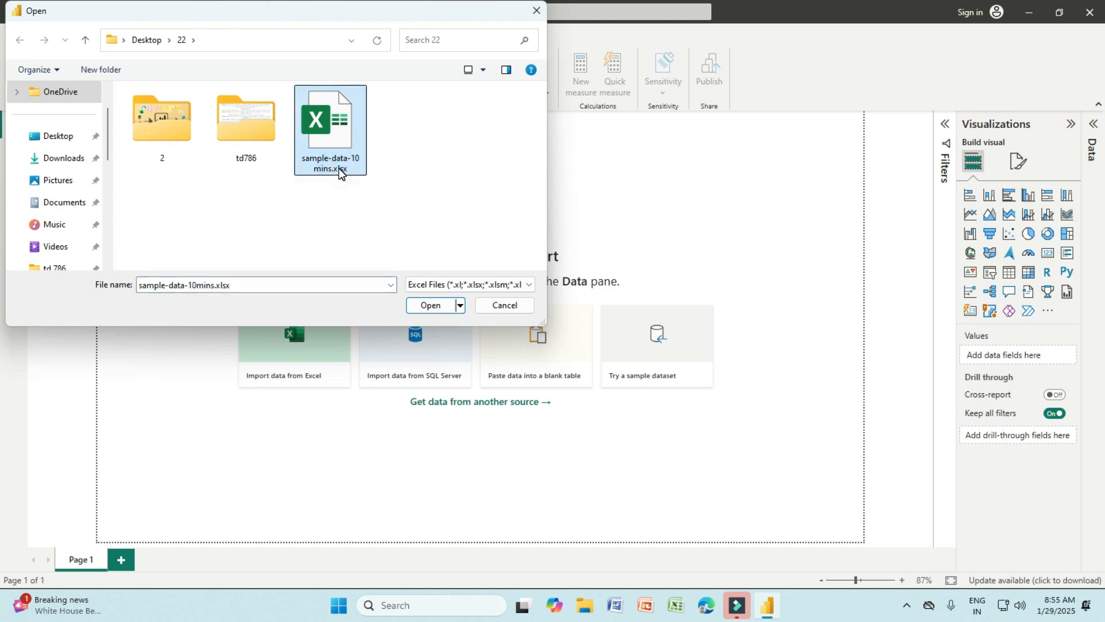
click(428, 309)
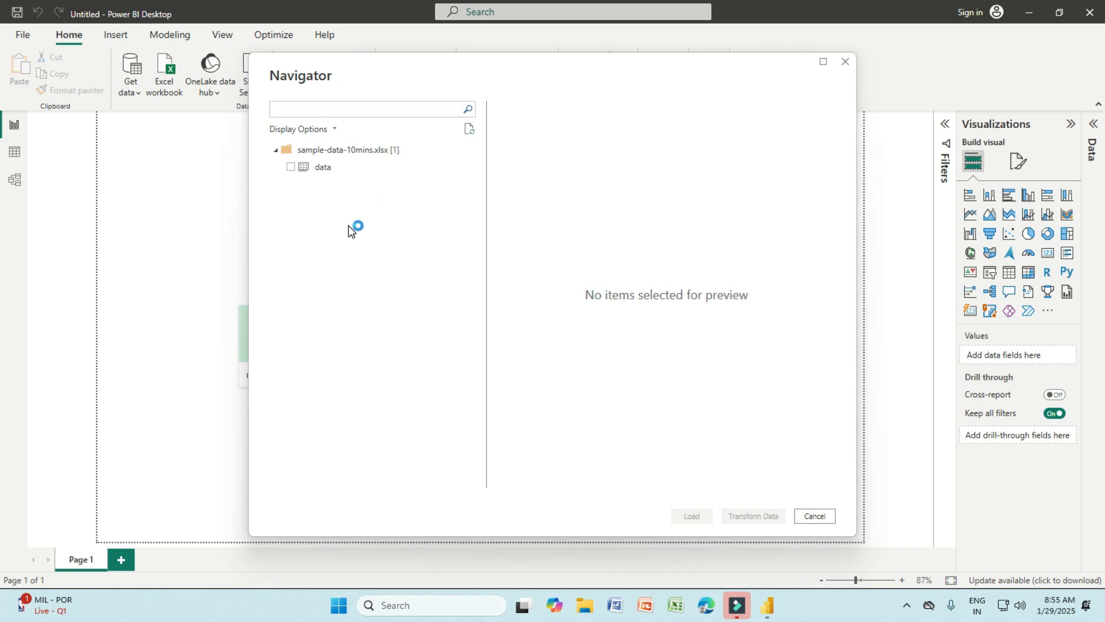
- Select the workbook's data table, open it with Transform Data, and close the Power Query Editor applying the changes
click(298, 171)
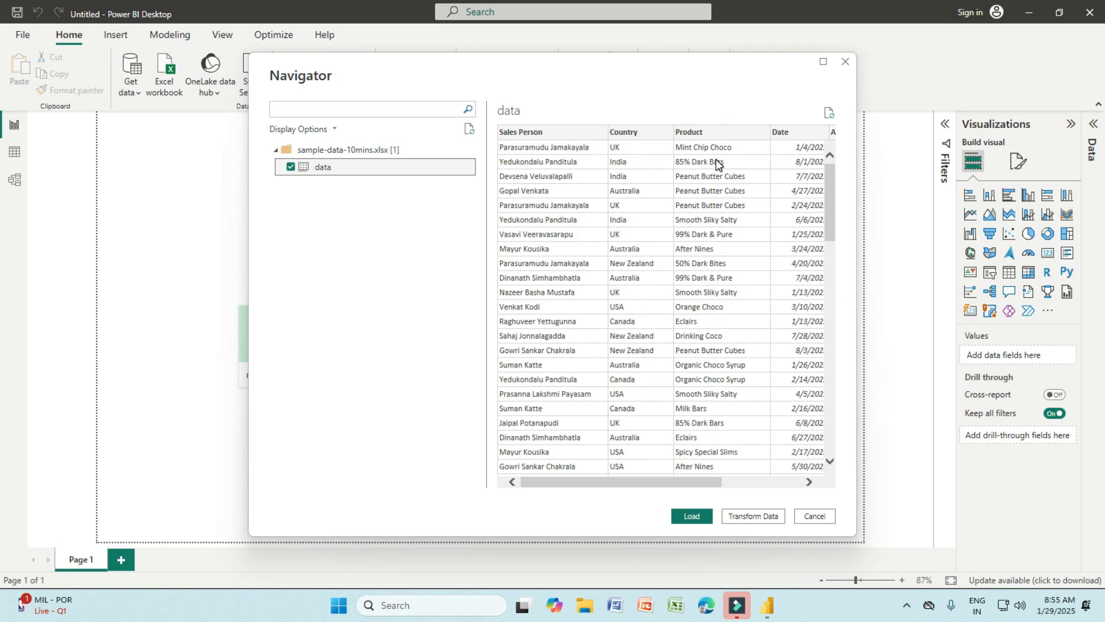
drag(713, 482, 845, 487)
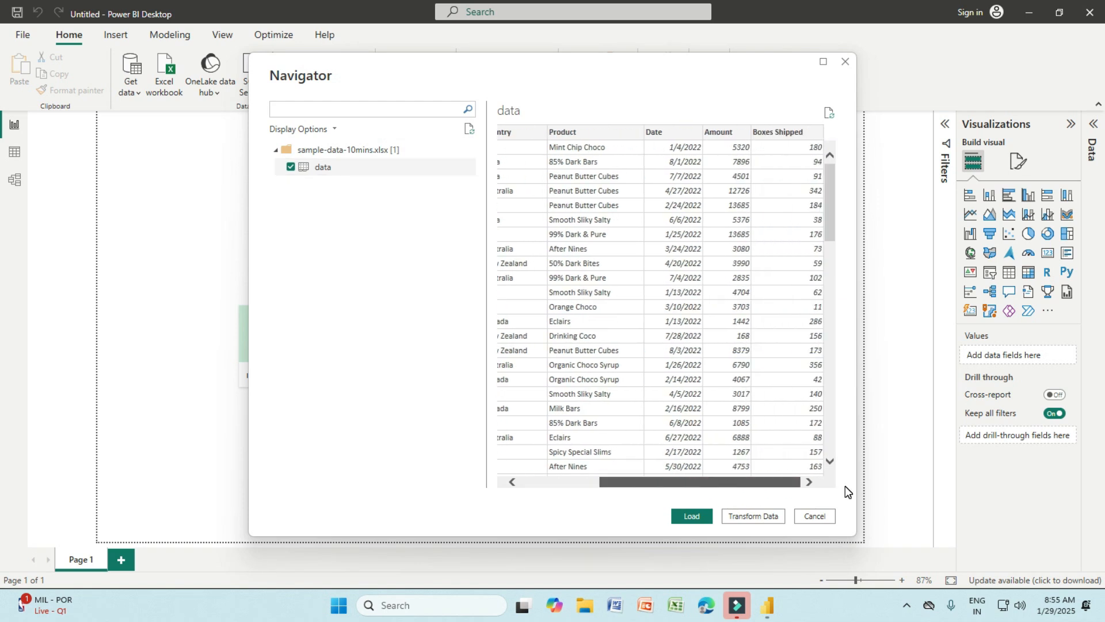
click(755, 518)
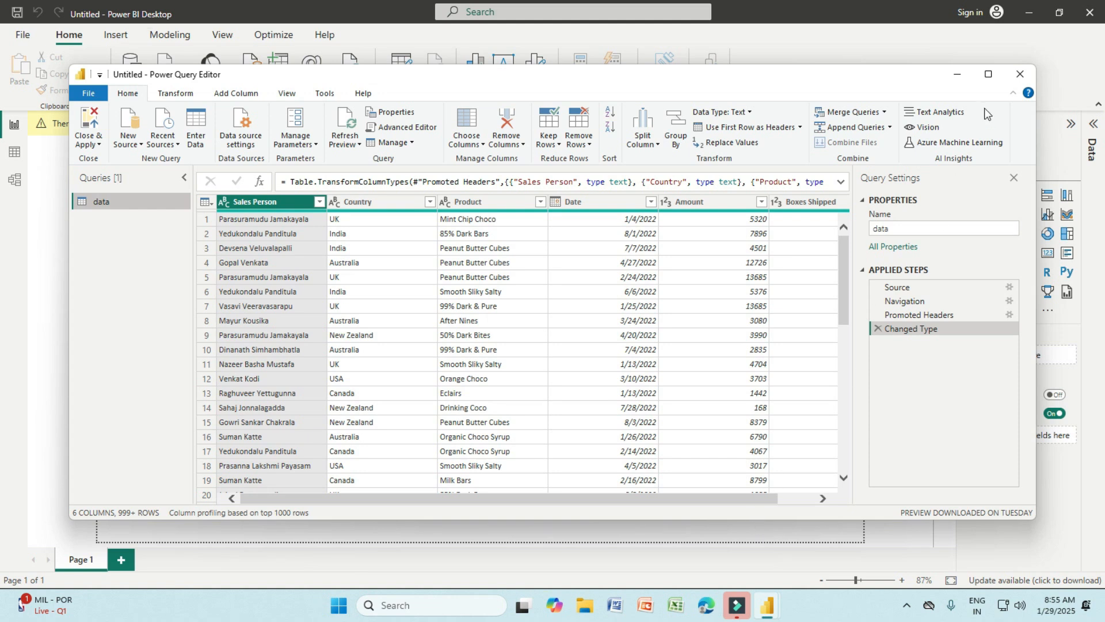
click(1017, 78)
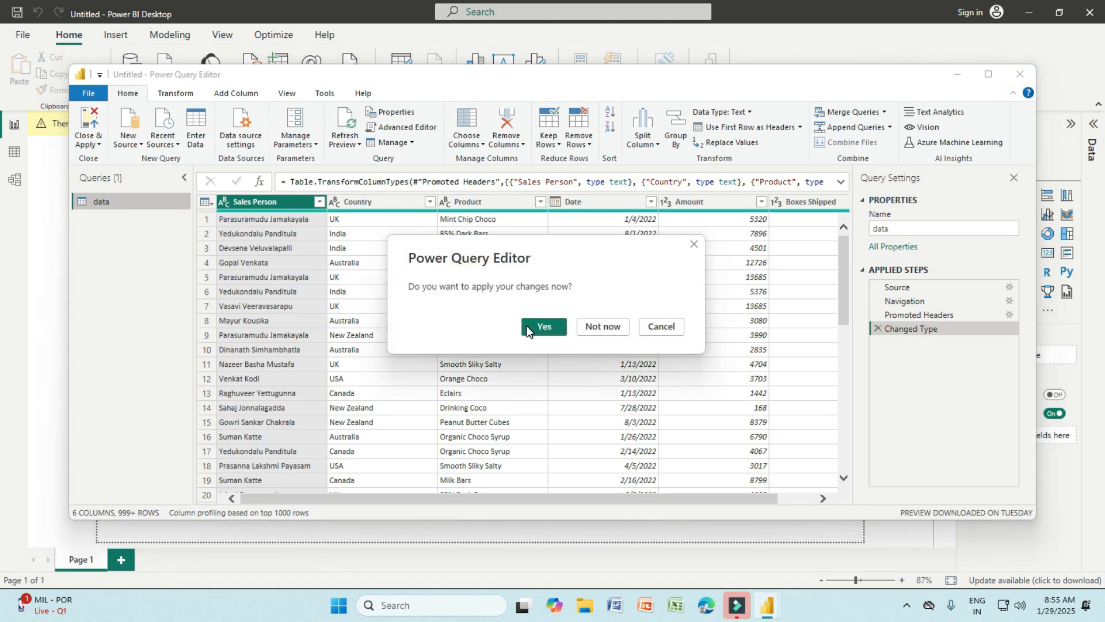
click(531, 327)
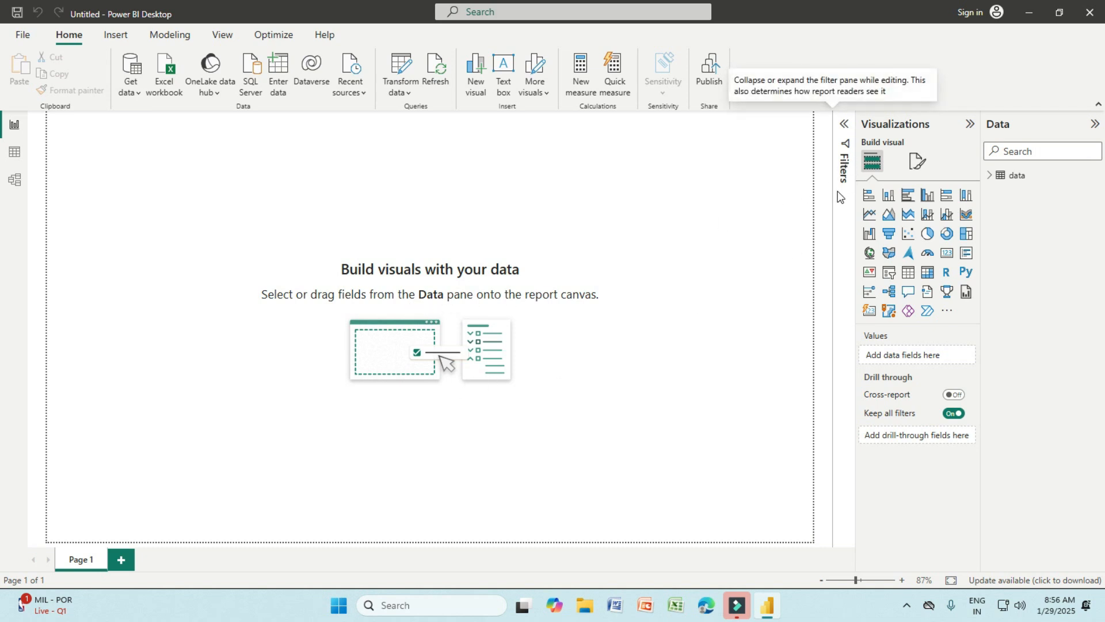
- Expand the imported data table to list its fields and return to the empty report canvas
click(1002, 180)
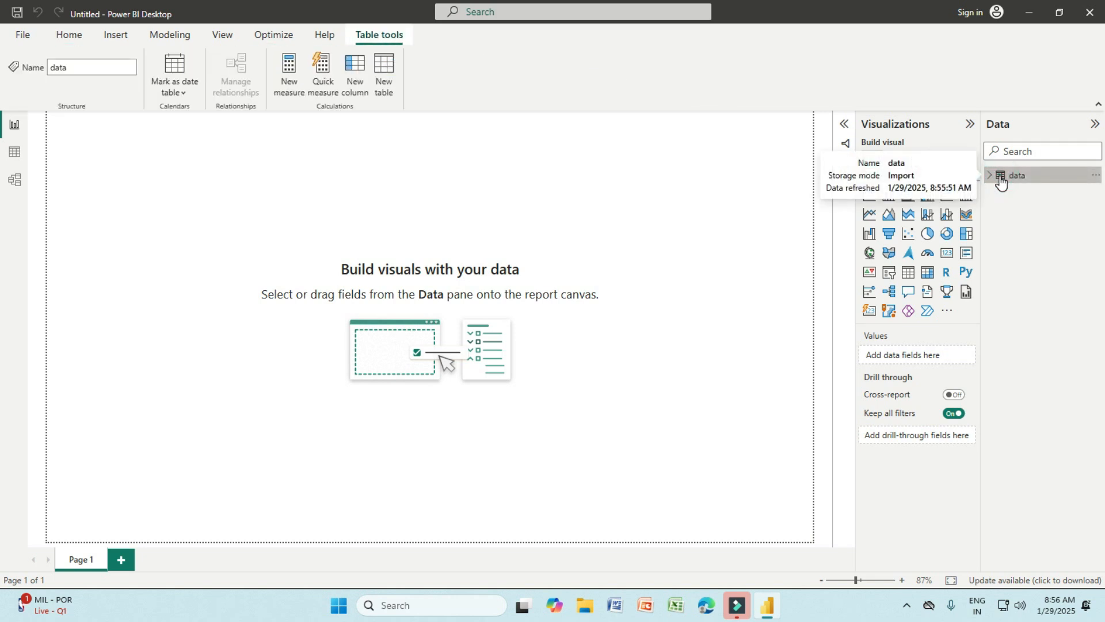
click(989, 178)
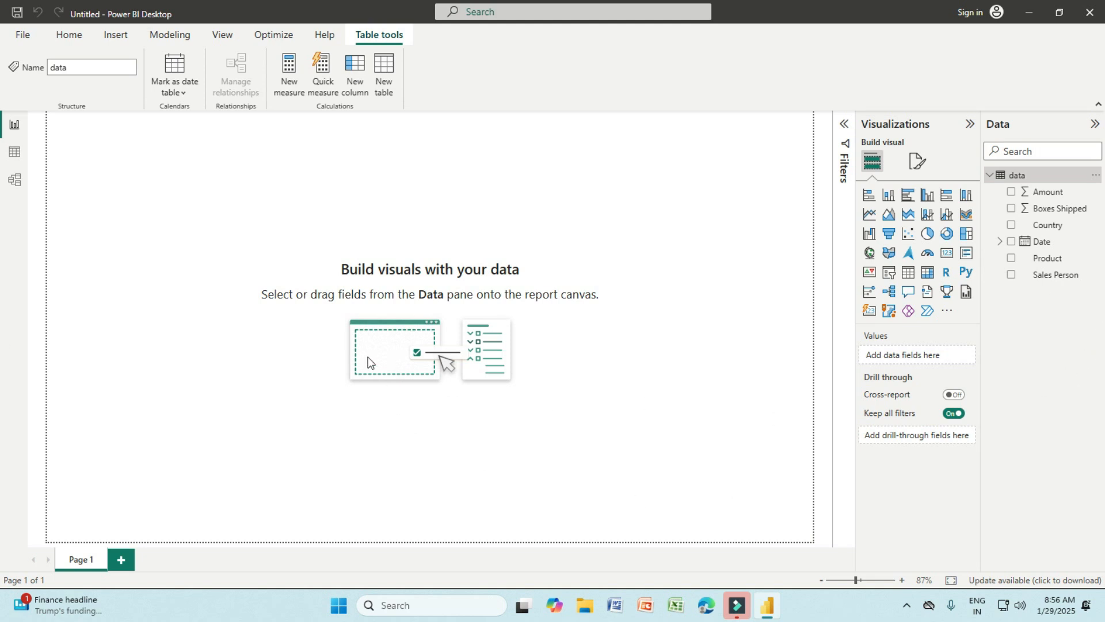
click(442, 344)
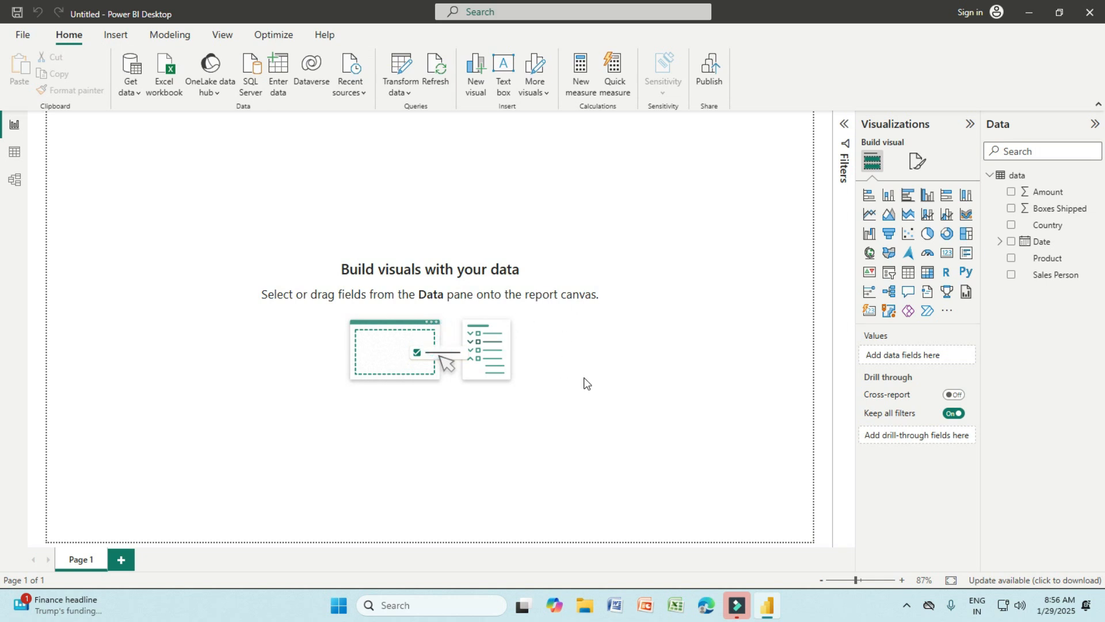
- Insert an empty stacked bar chart and move it towards the middle of the report page
click(869, 196)
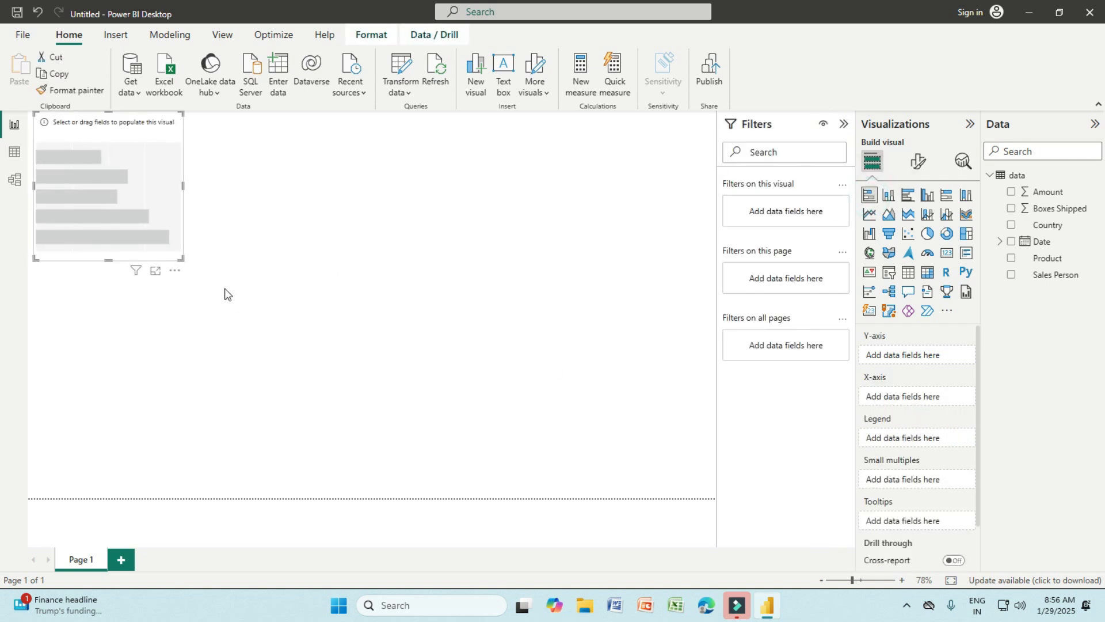
drag(123, 189, 78, 415)
drag(306, 326, 314, 260)
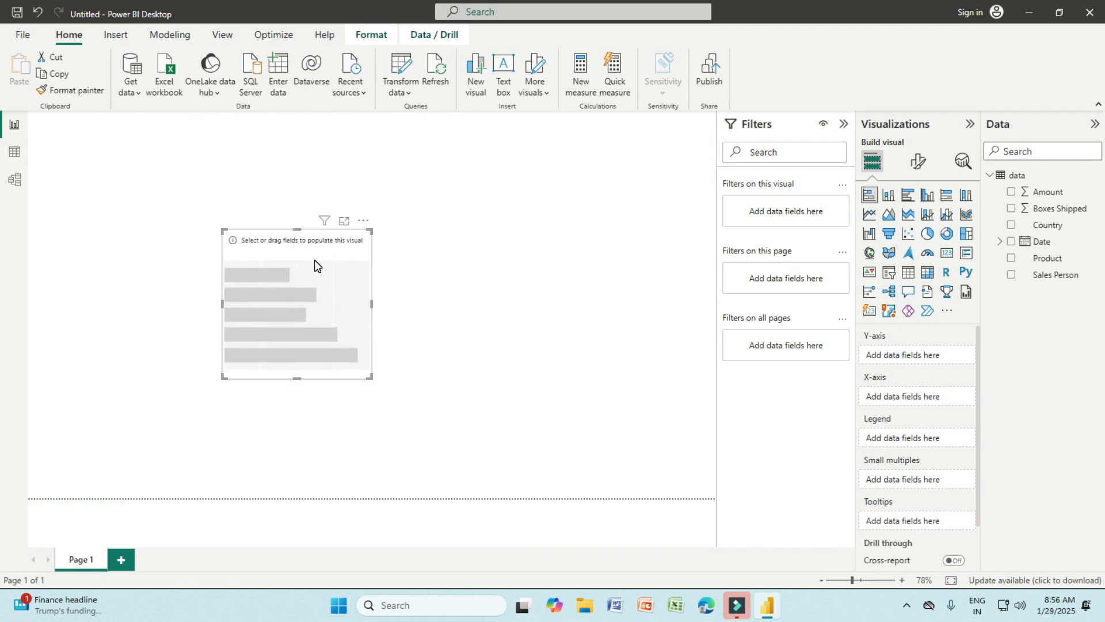
- Preview the empty bar chart in focus mode, return to the report and stretch the chart to nearly twice its width
click(343, 221)
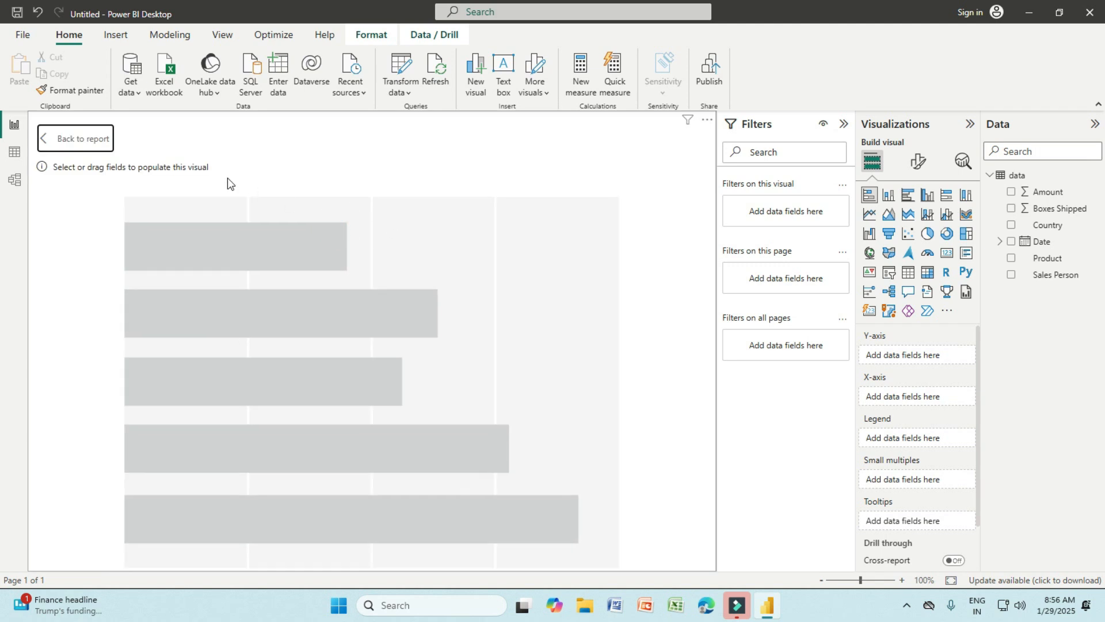
click(45, 149)
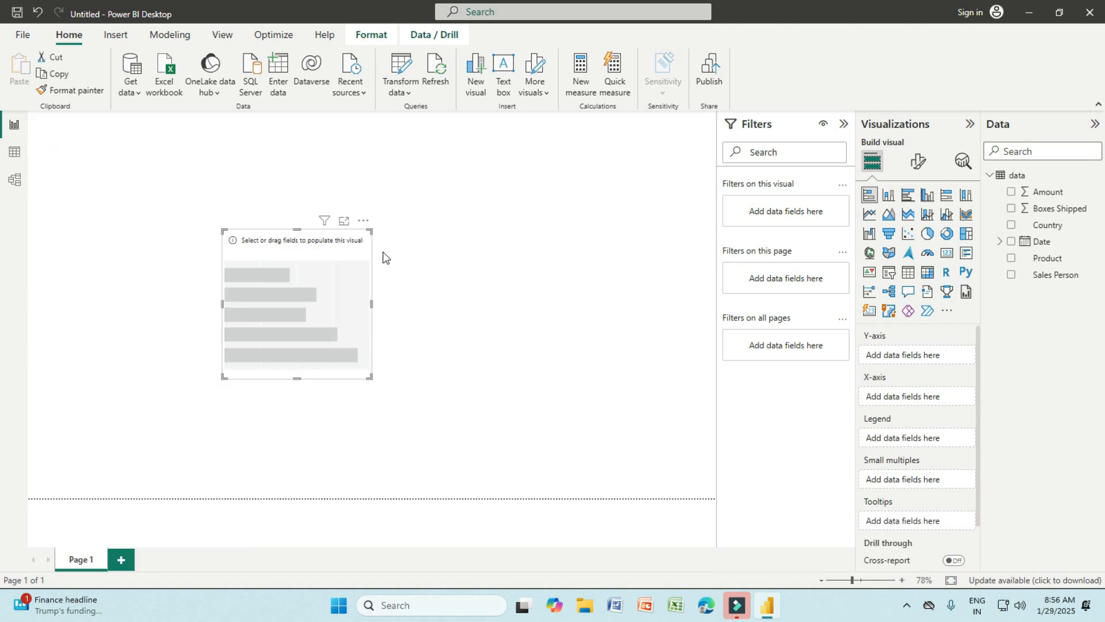
drag(372, 304, 506, 311)
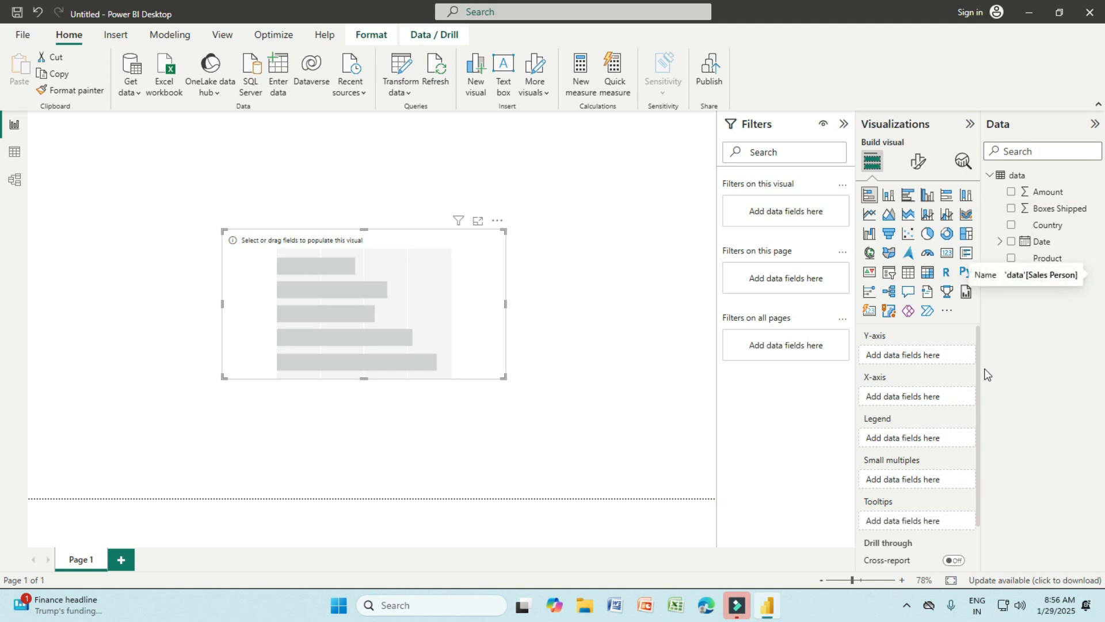
- Assign Sales Person to the bar chart's Y-axis and Boxes Shipped to its X-axis
drag(1044, 282, 923, 363)
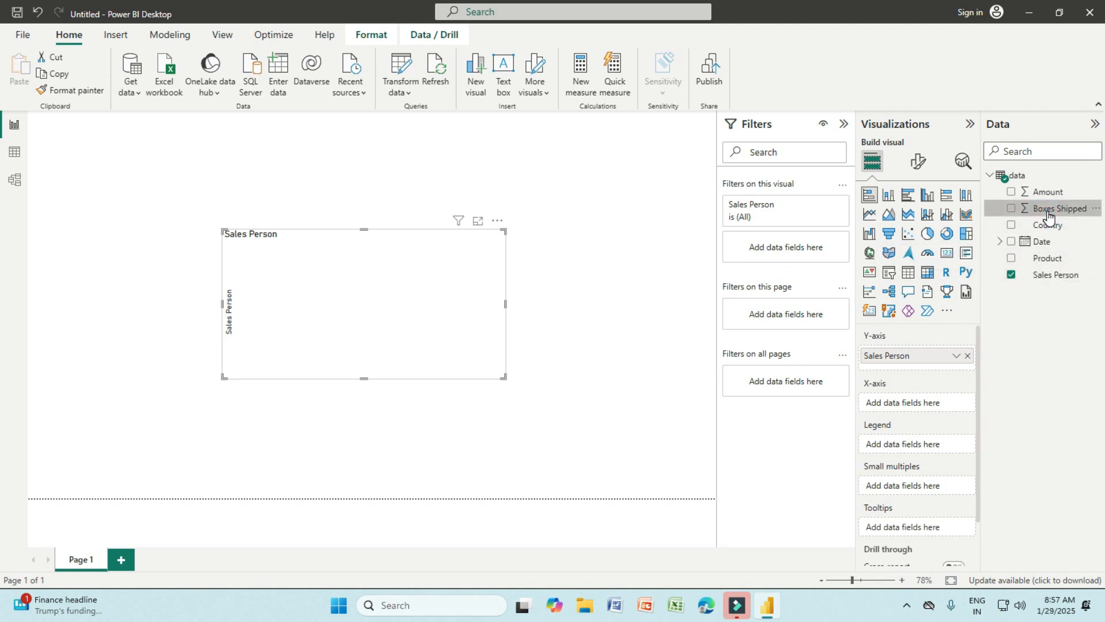
drag(1046, 218, 925, 410)
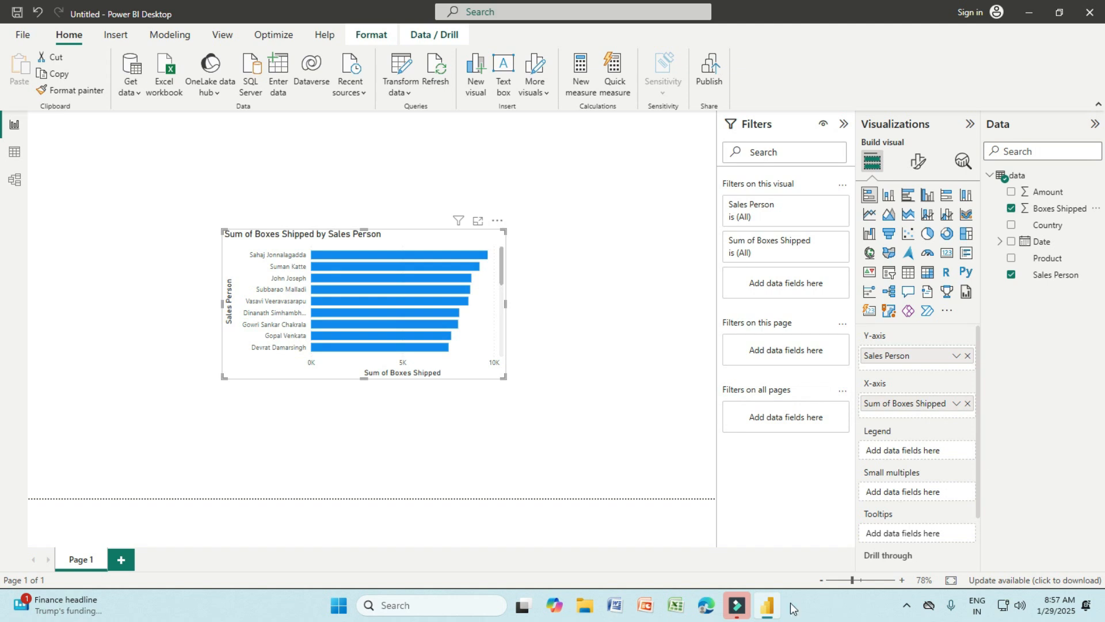
mouse_move(531, 618)
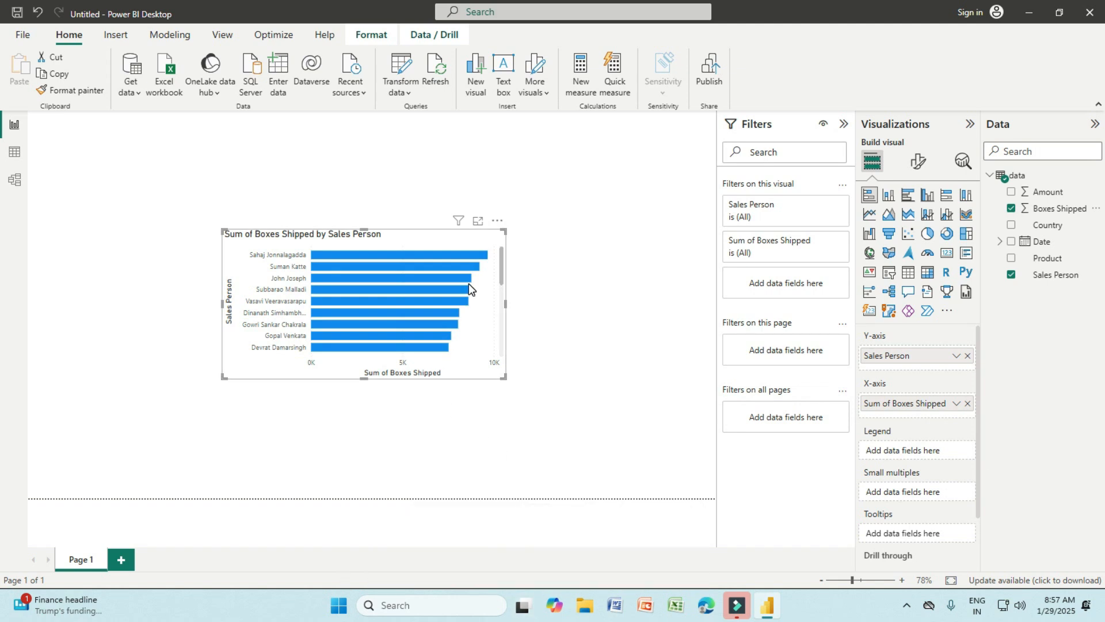
- Enlarge the chart in focus mode and change its type to stacked column and finally to line chart
click(479, 221)
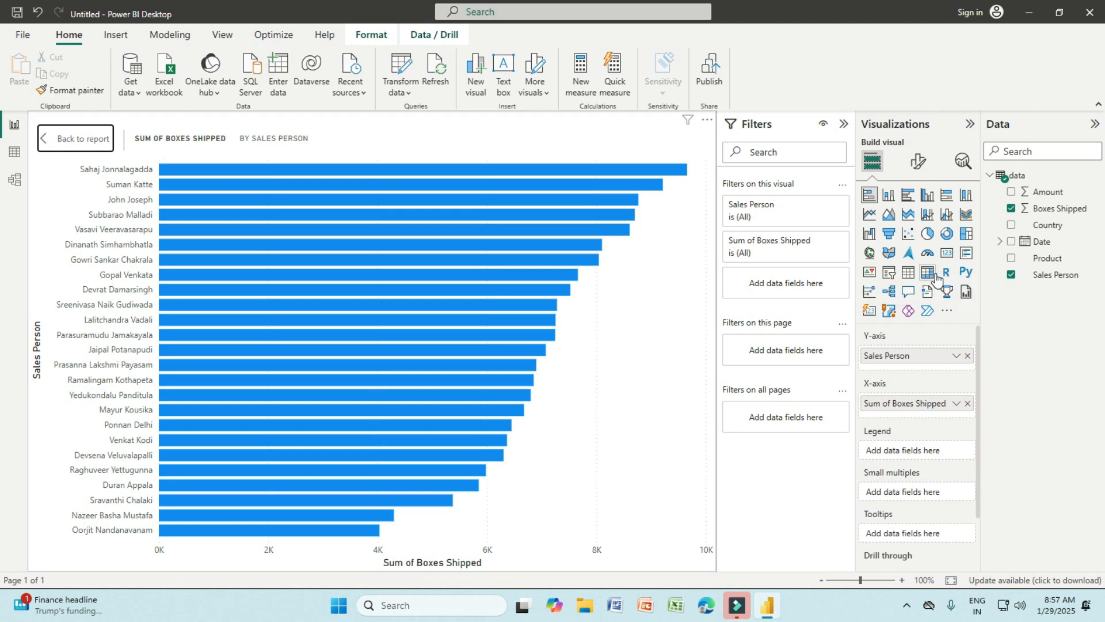
click(890, 198)
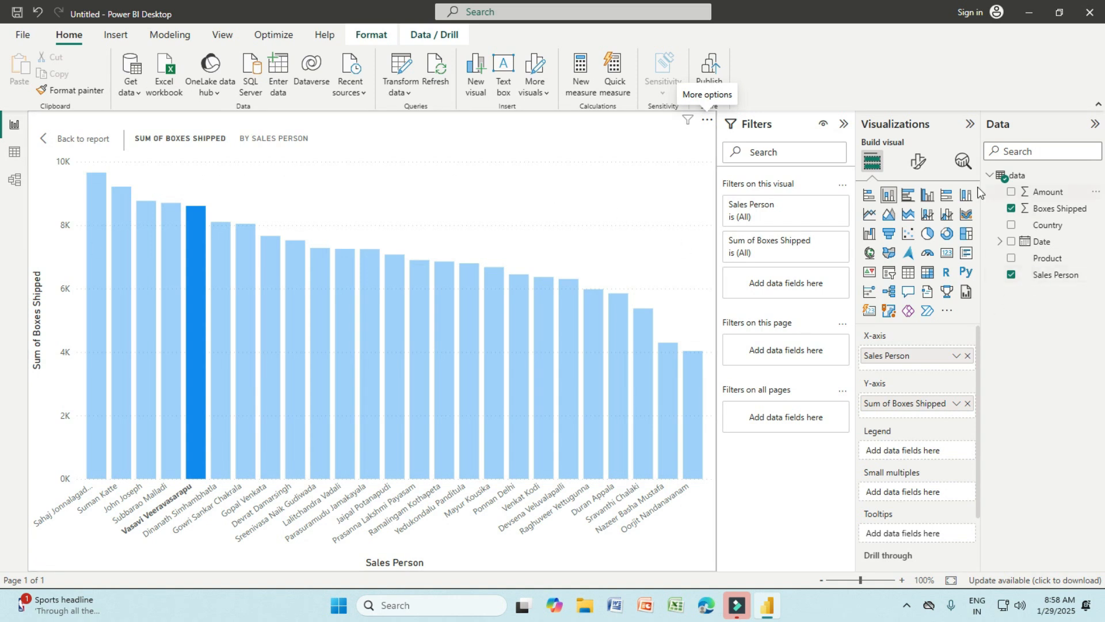
click(871, 216)
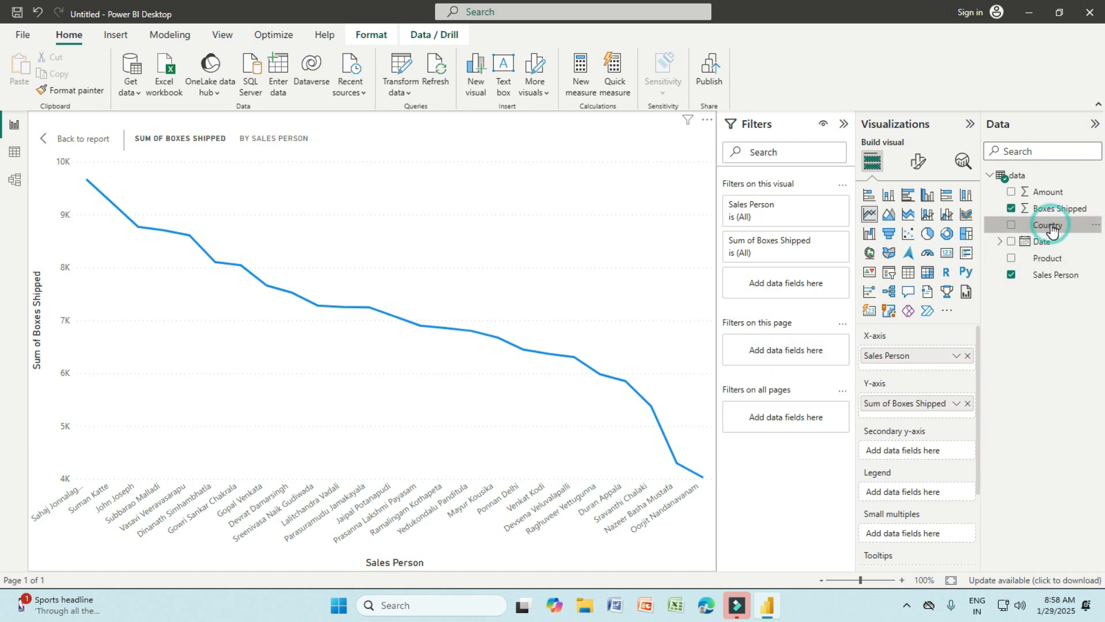
- Add Country to the line chart's X-axis with Sales Person, and Product to its Y-axis with Boxes Shipped
drag(1052, 230, 922, 359)
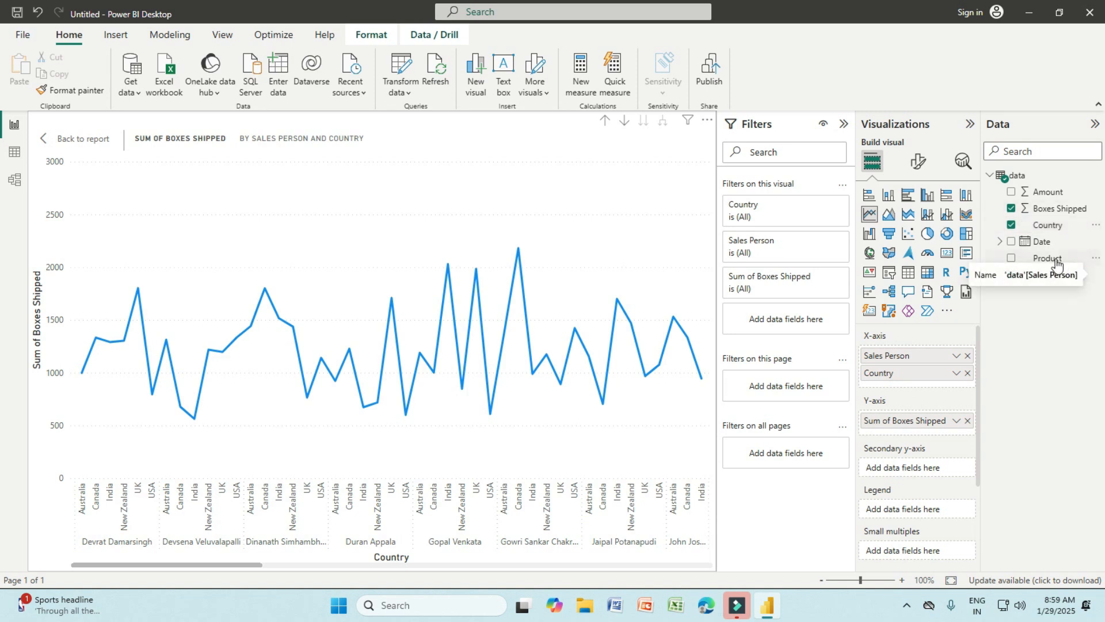
drag(1046, 258, 921, 421)
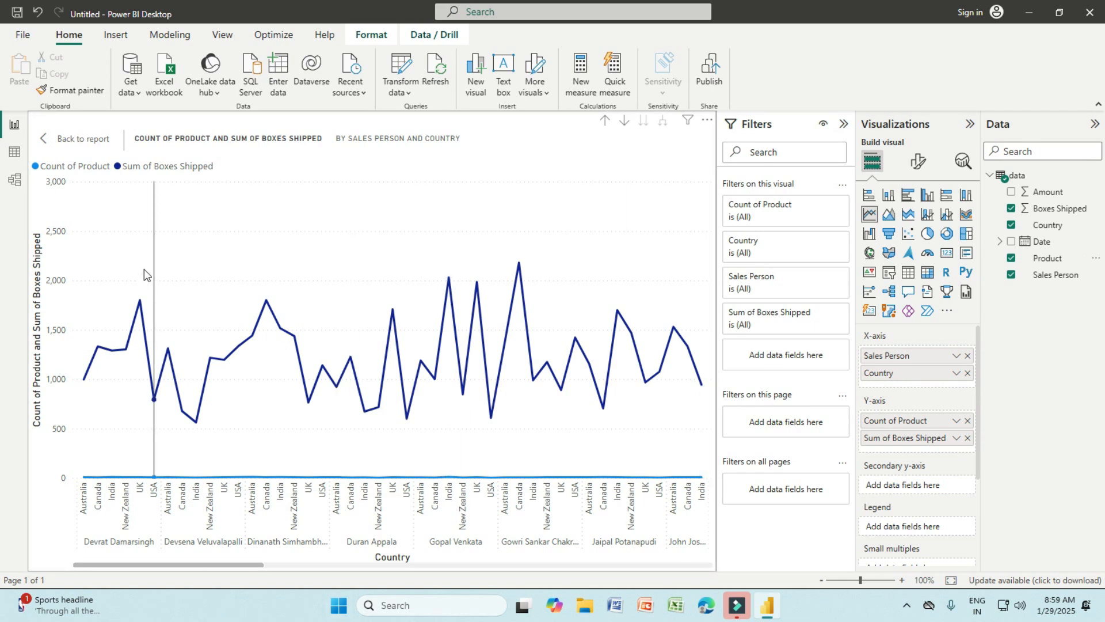
- Try moving the line chart to the report page's upper-right corner, undo the move, and enlarge the chart in focus mode again
click(43, 139)
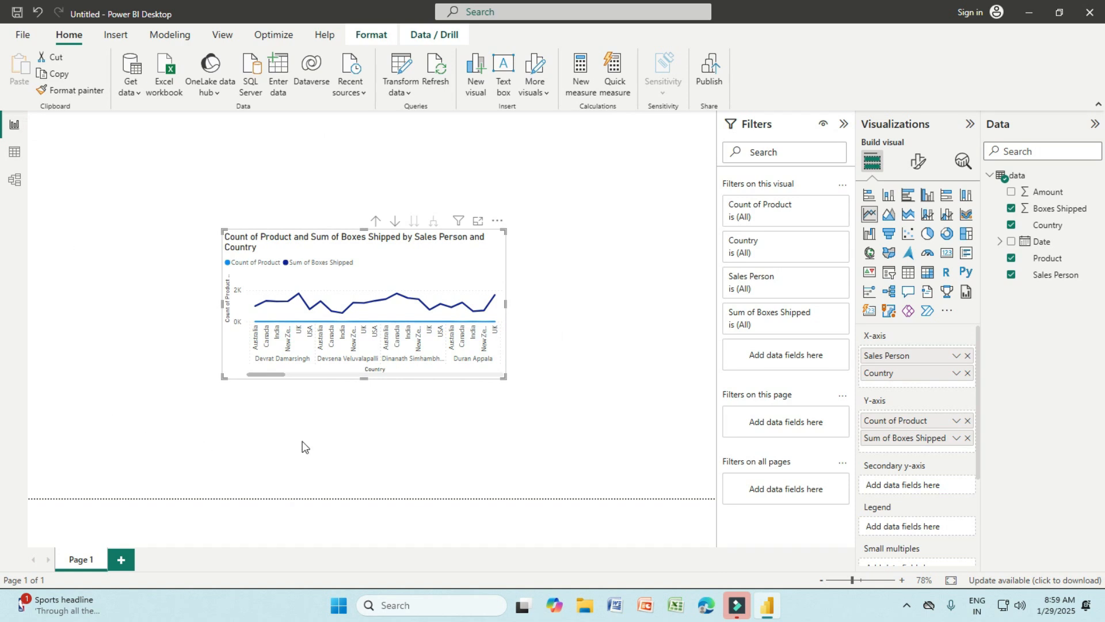
drag(370, 329, 614, 145)
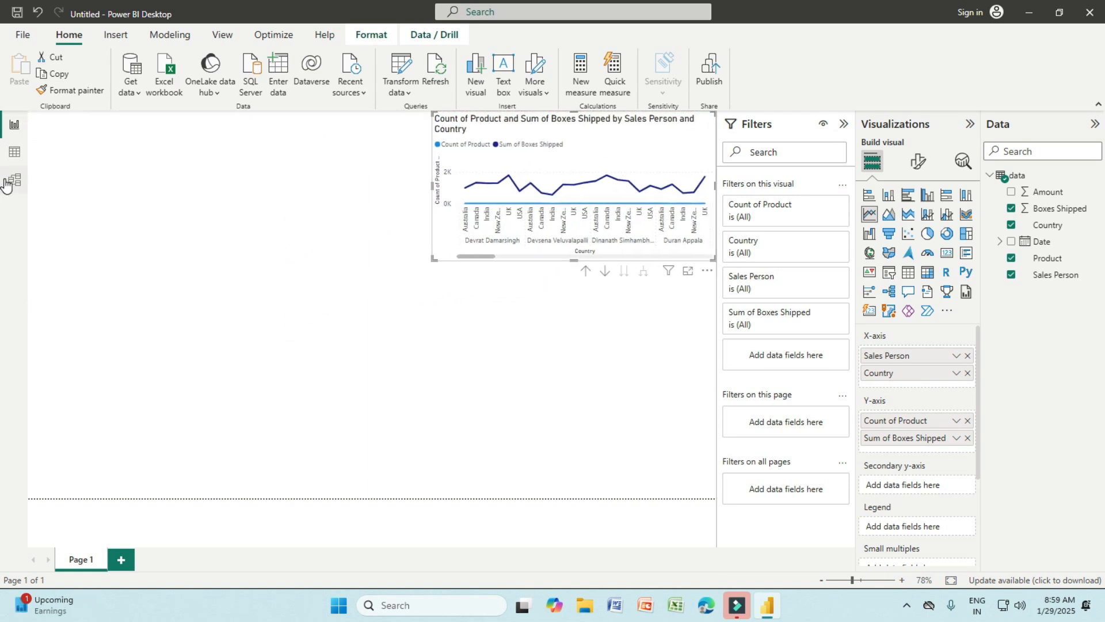
click(38, 13)
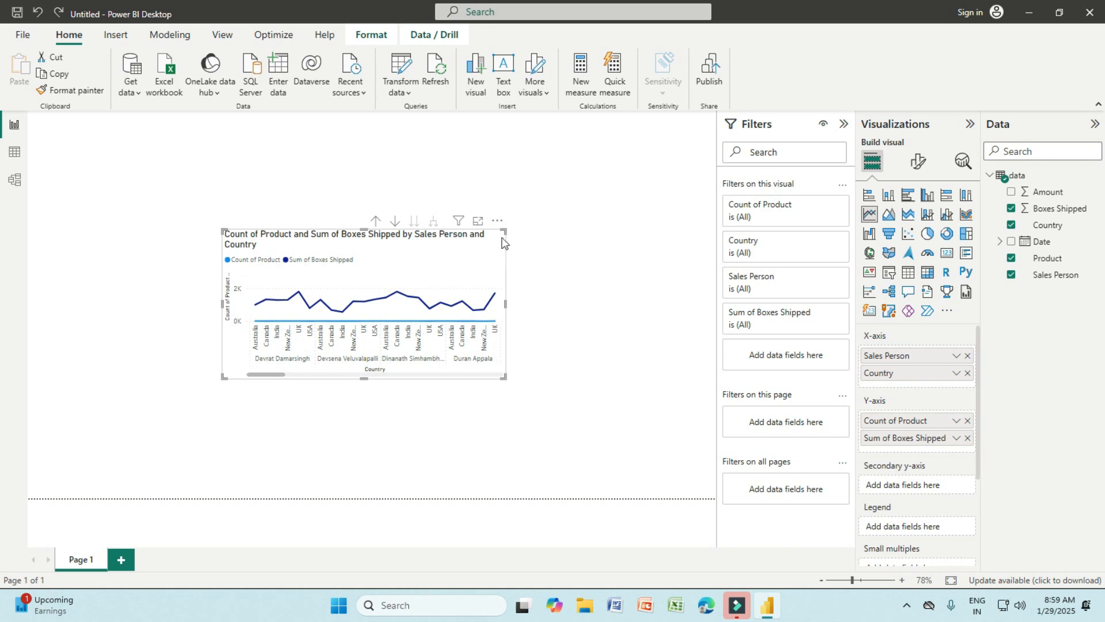
click(477, 221)
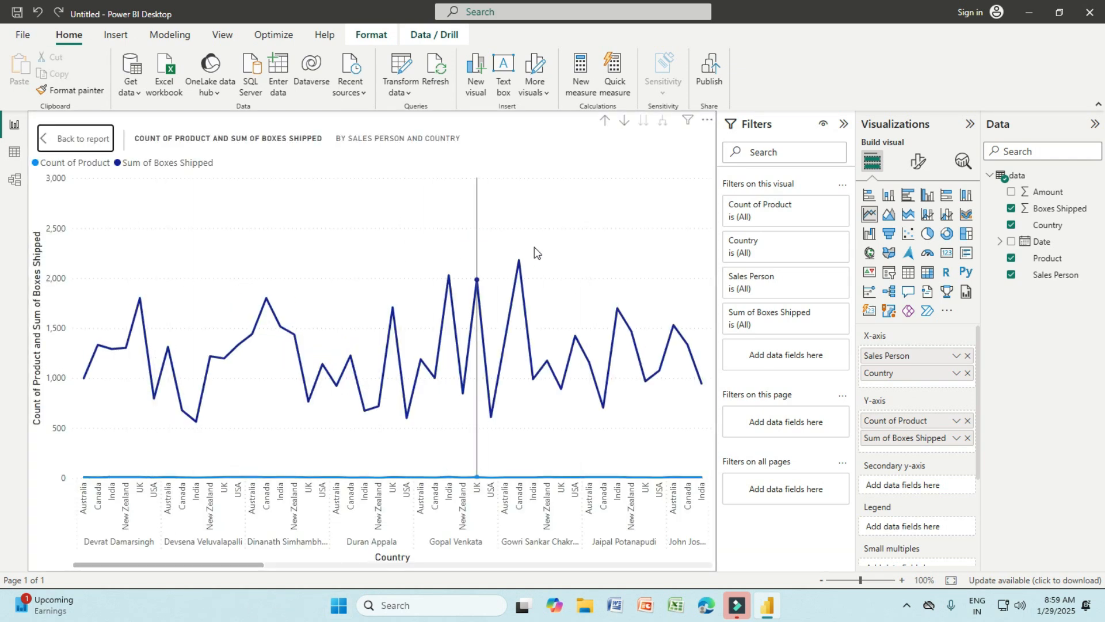
- Add the Date field with its Year, Quarter, Month and Day levels to the line chart's X-axis
mouse_move(594, 424)
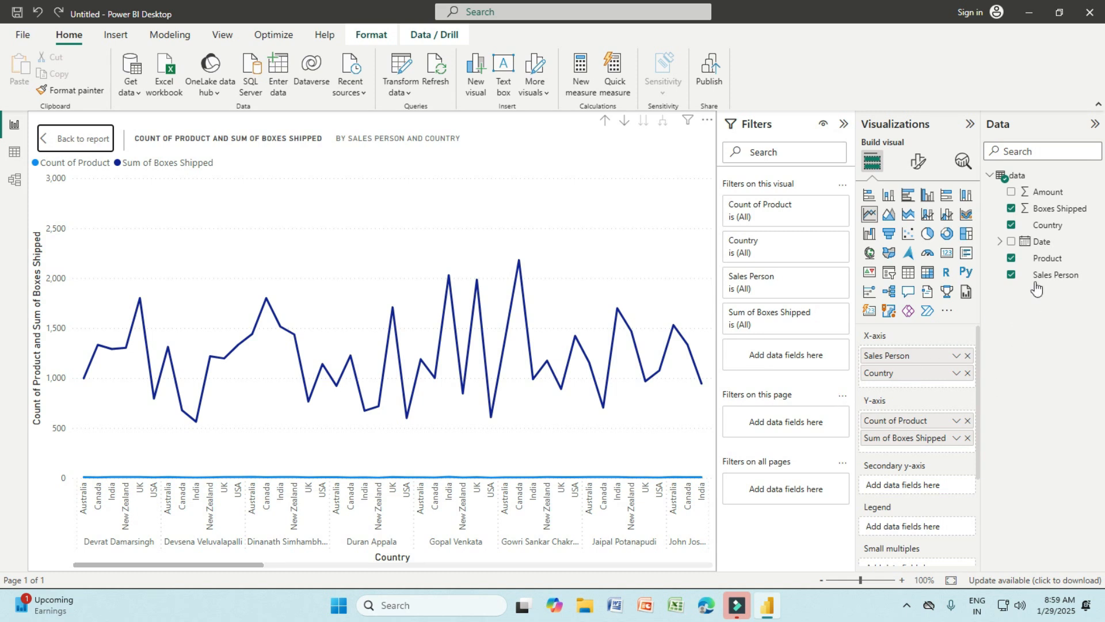
click(1012, 242)
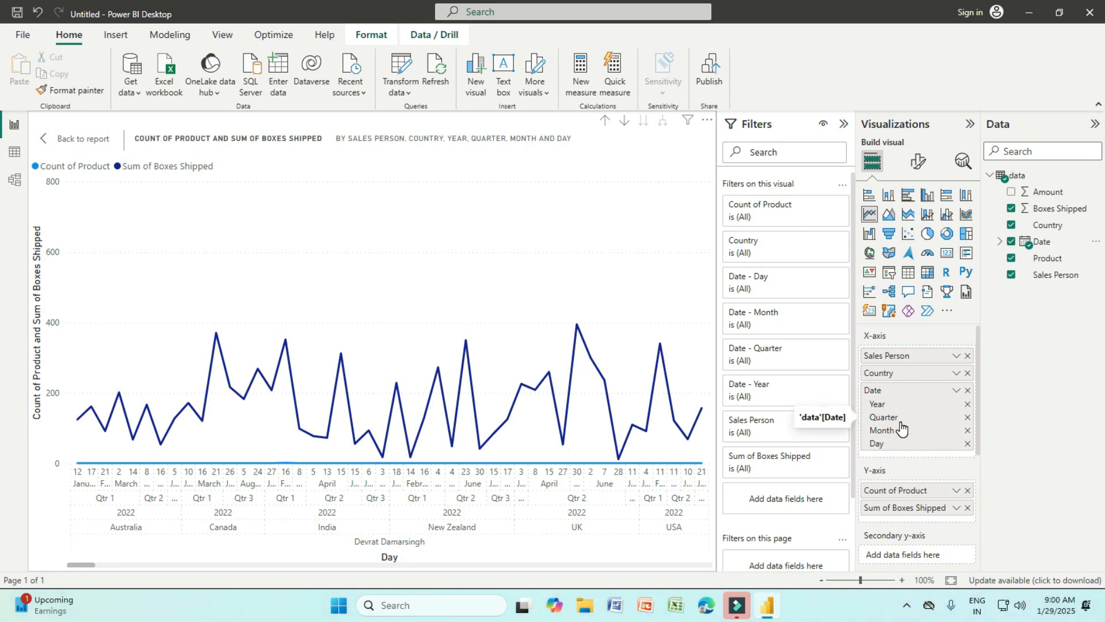
click(880, 452)
click(879, 446)
click(879, 446)
click(874, 428)
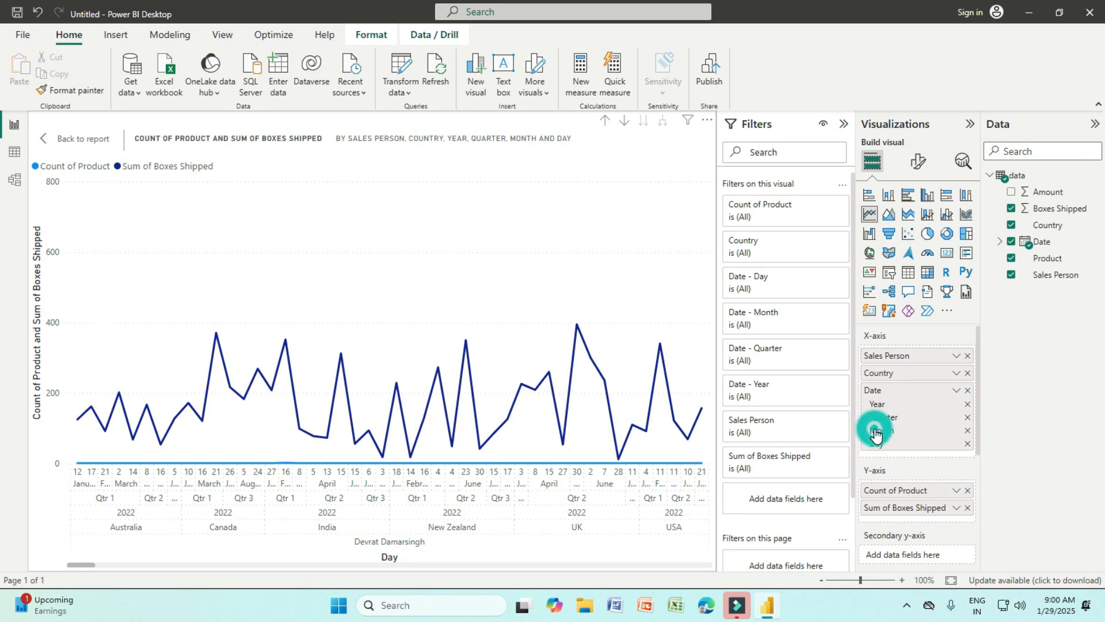
click(878, 419)
click(870, 404)
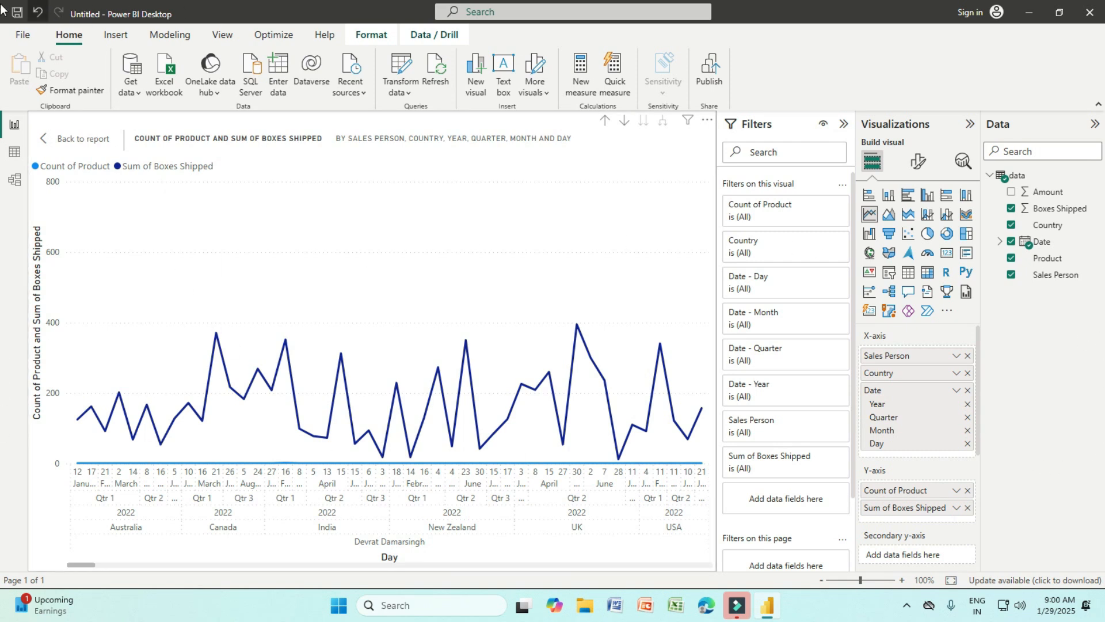
- Undo the recent field and chart type changes back to the stacked bar chart of Boxes Shipped by Sales Person
click(39, 11)
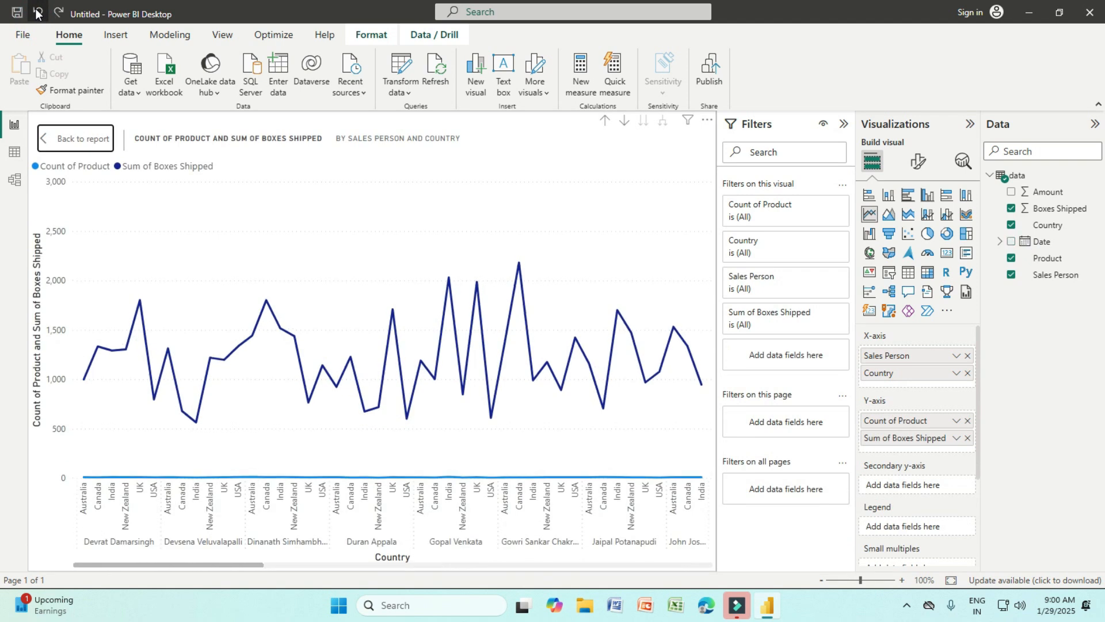
click(38, 11)
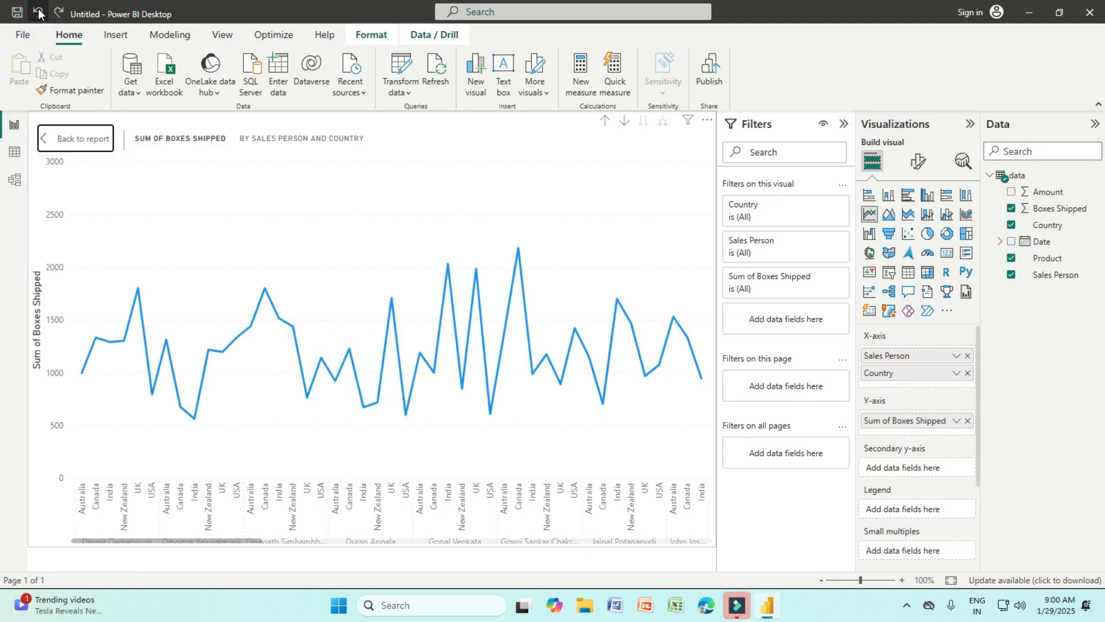
click(38, 11)
click(39, 11)
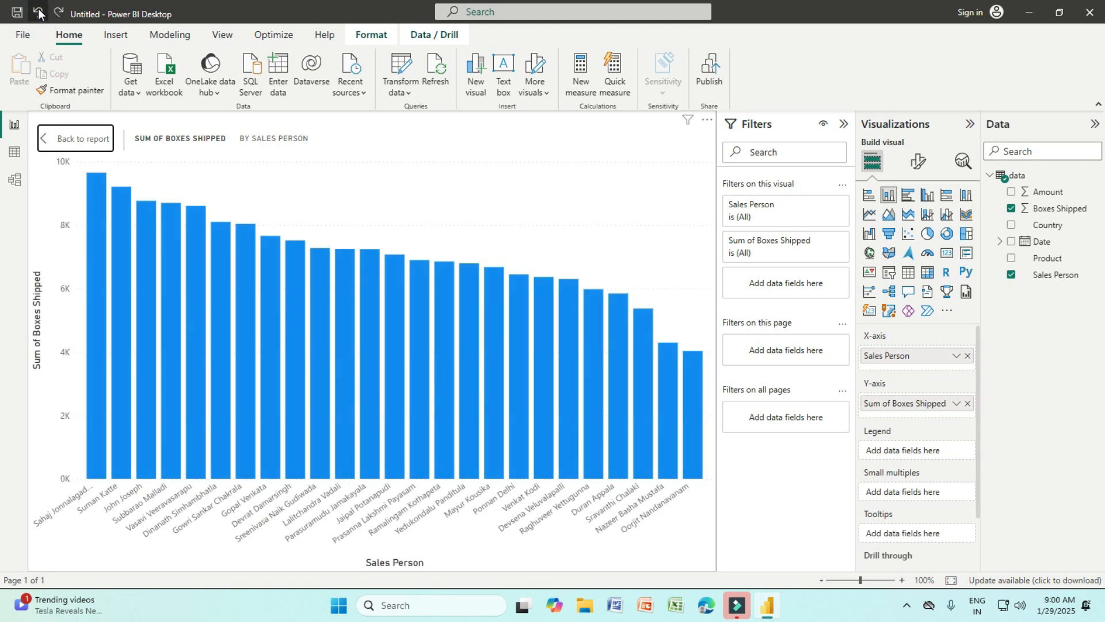
click(39, 11)
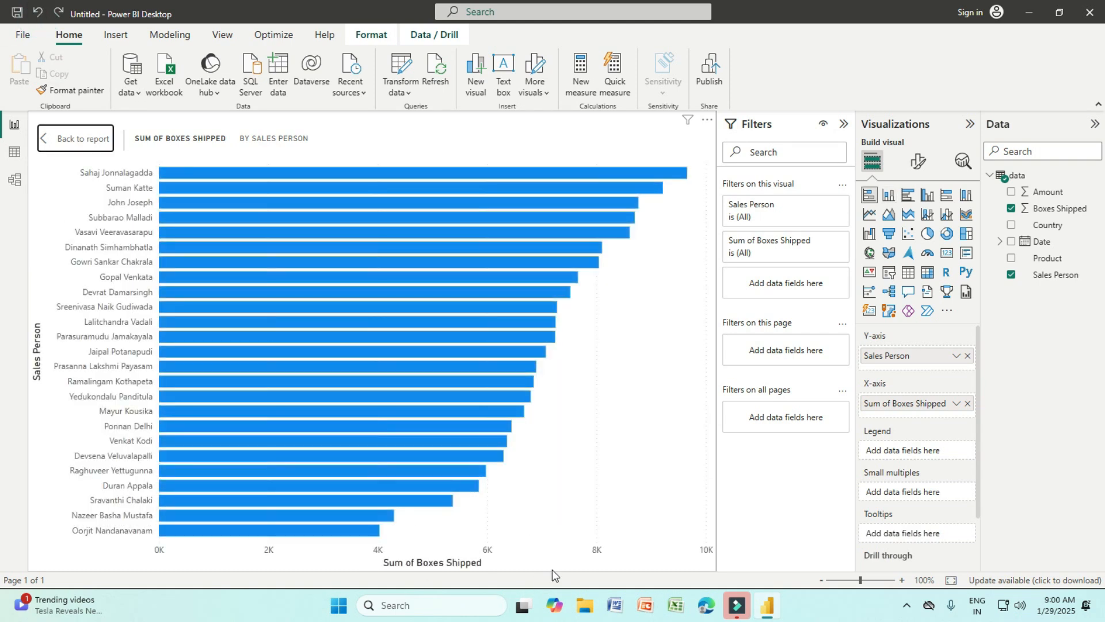
- Leave focus mode and move the bar chart to the upper-left corner of the report page
mouse_move(716, 574)
mouse_down()
mouse_move(716, 556)
mouse_move(686, 554)
mouse_move(720, 554)
mouse_up()
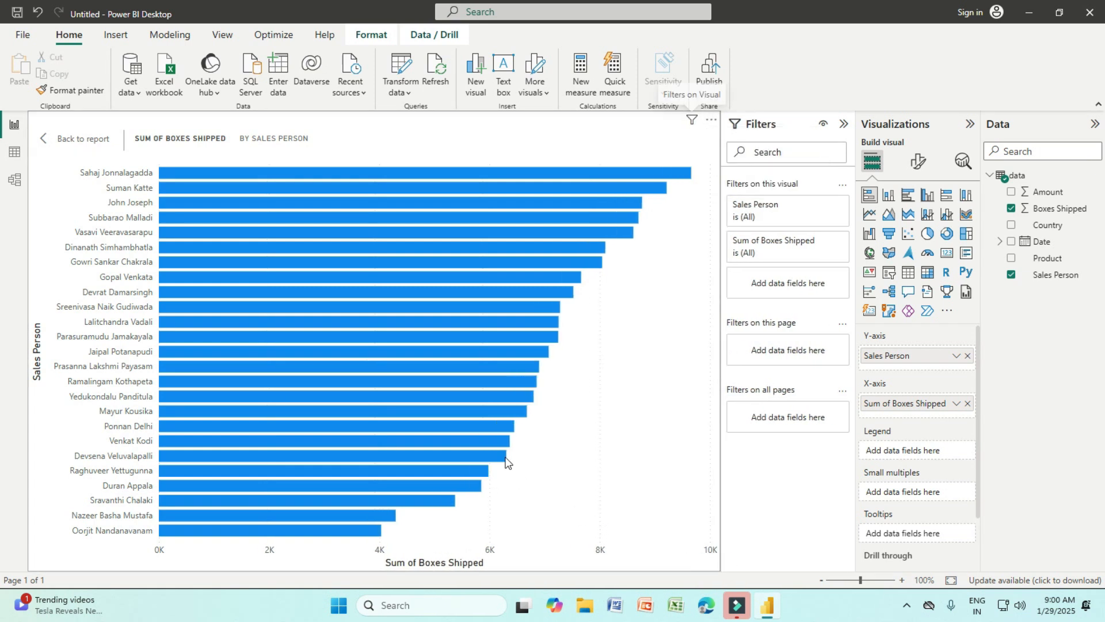
click(337, 321)
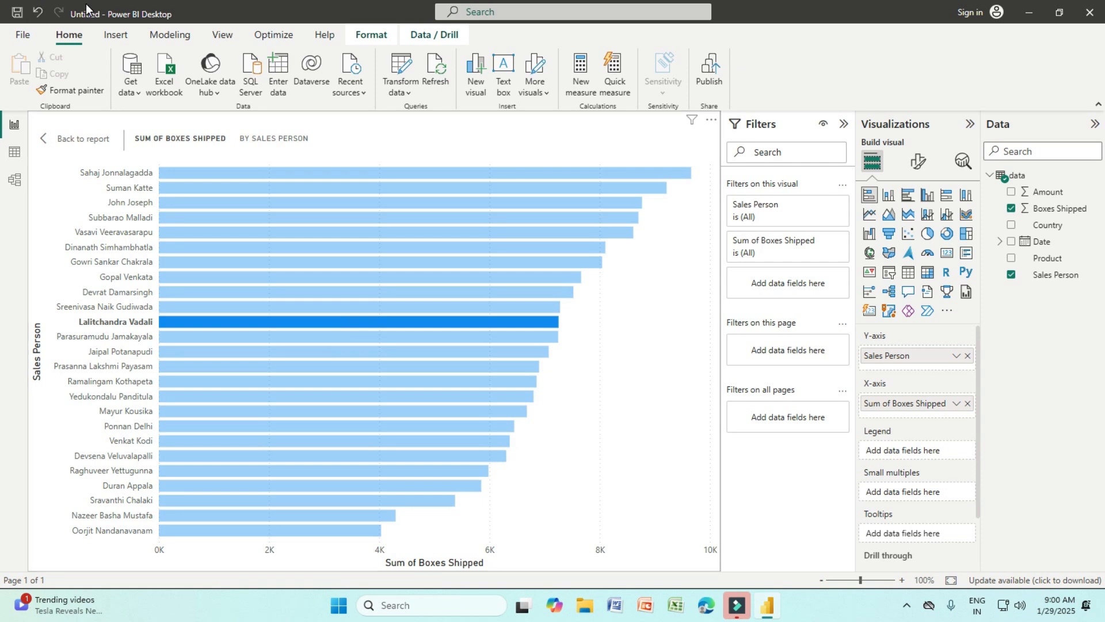
click(46, 139)
click(420, 365)
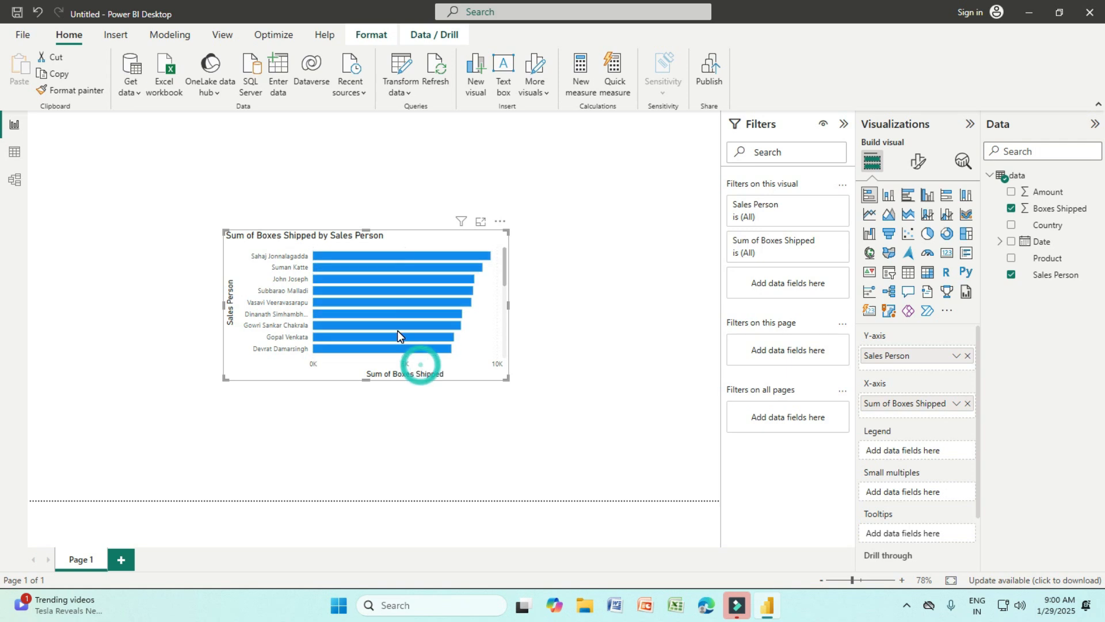
drag(396, 320, 199, 230)
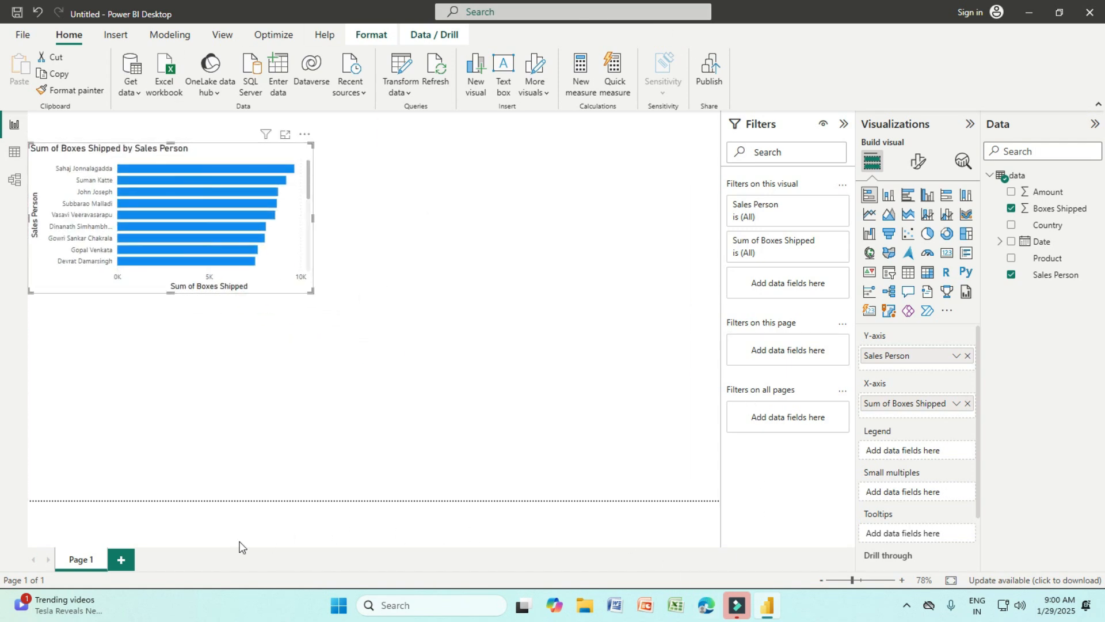
- Add three new blank pages to the report
click(122, 562)
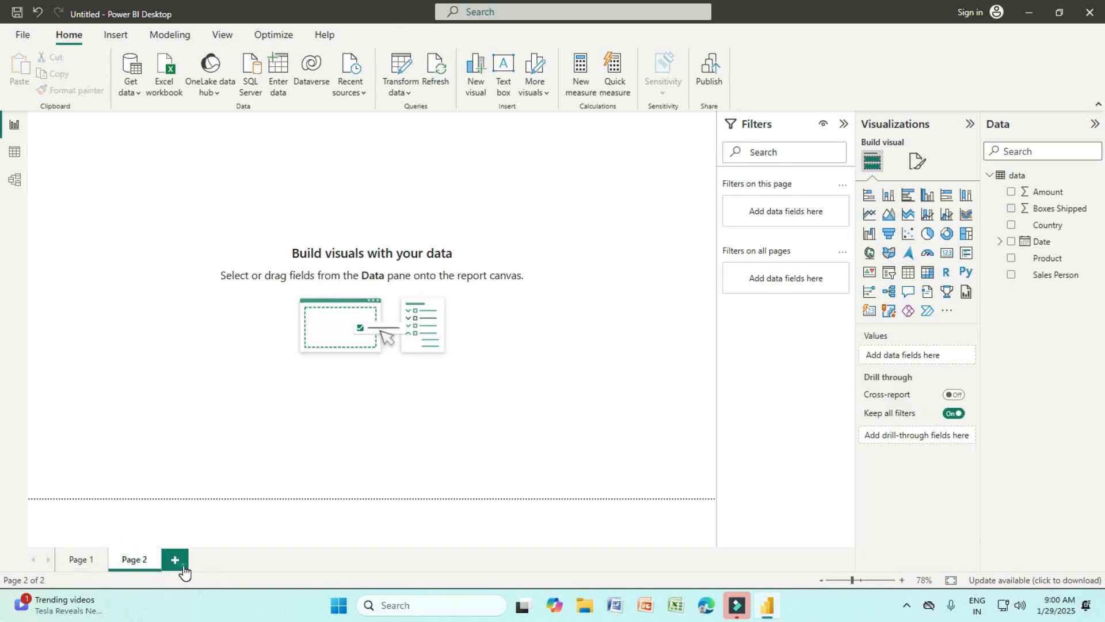
click(175, 562)
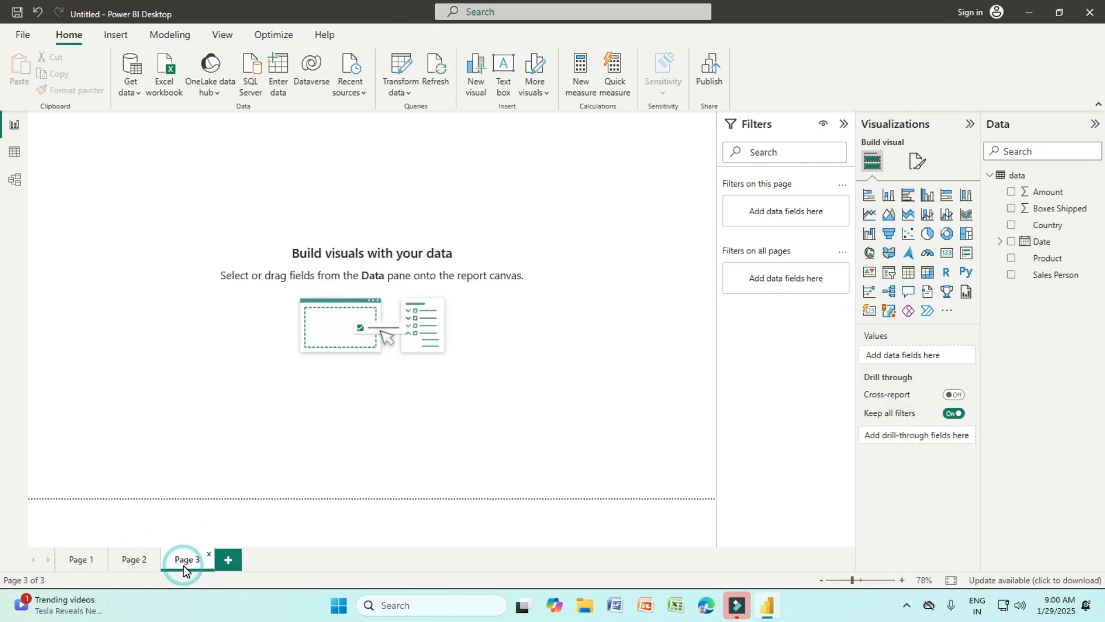
click(237, 569)
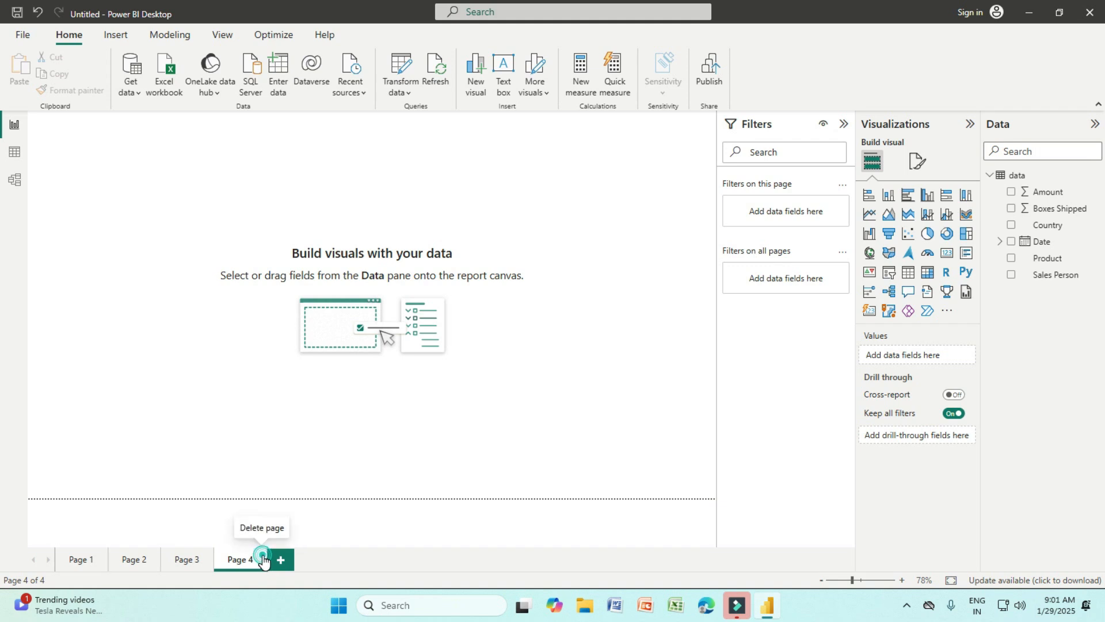
- Delete Page 4, Page 3 and Page 2 from the report, keeping only Page 1
click(260, 556)
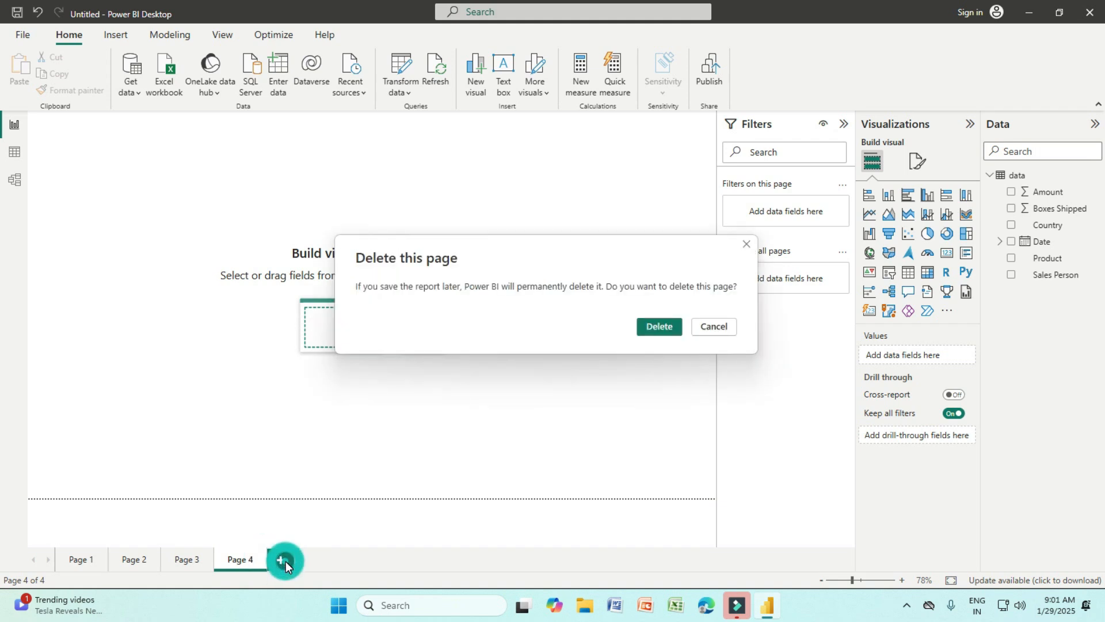
click(667, 326)
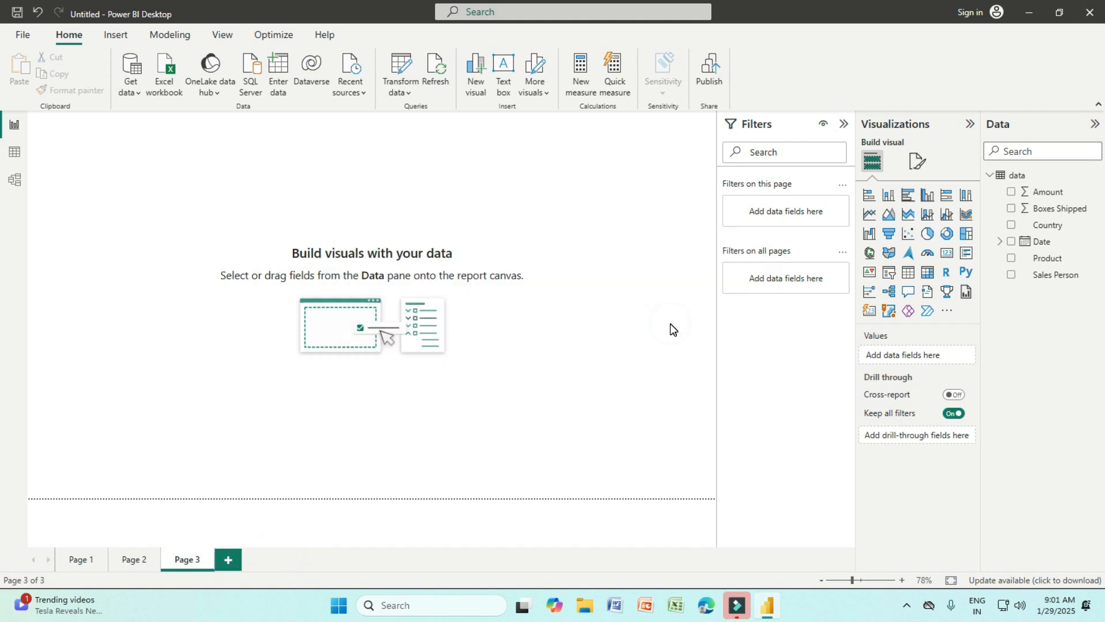
click(209, 553)
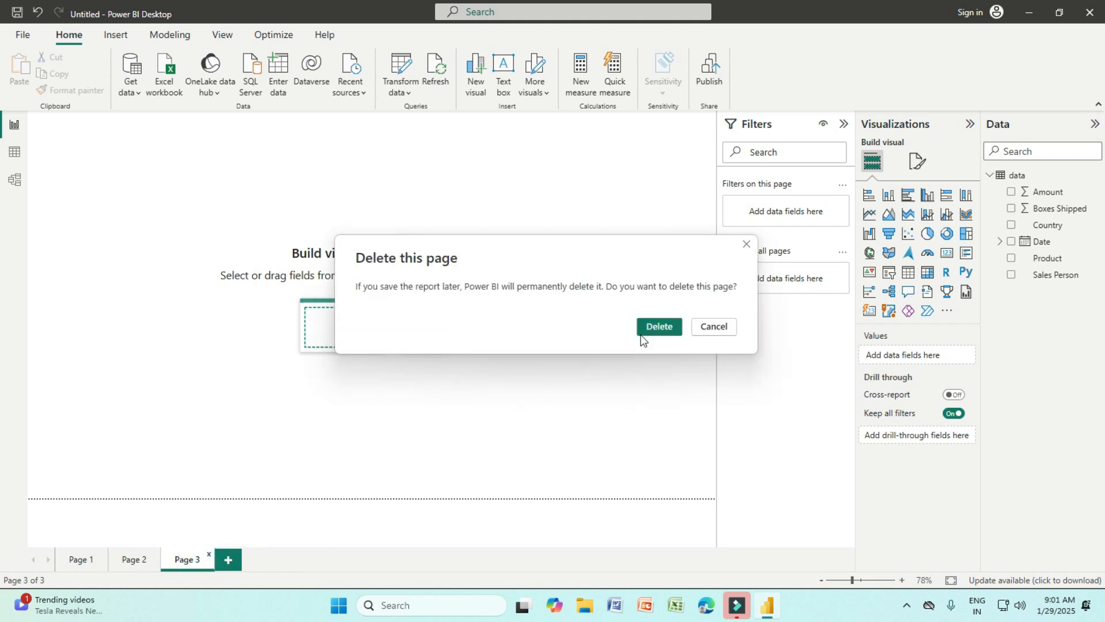
click(667, 321)
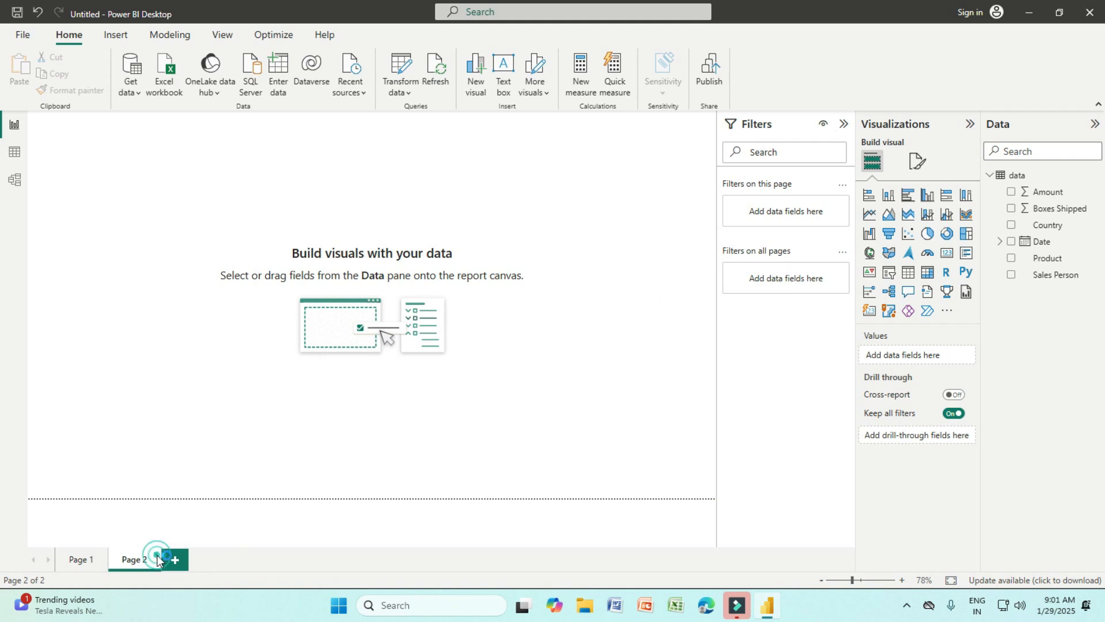
click(157, 556)
click(648, 328)
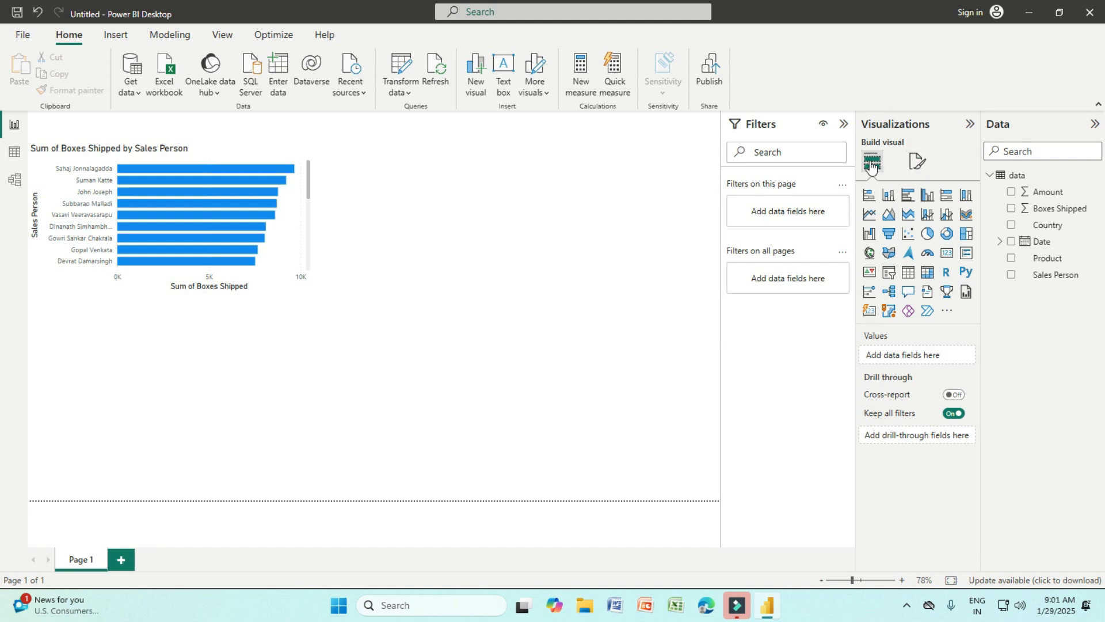
- Search the report page's formatting options for "coulars" and clear the search
click(918, 166)
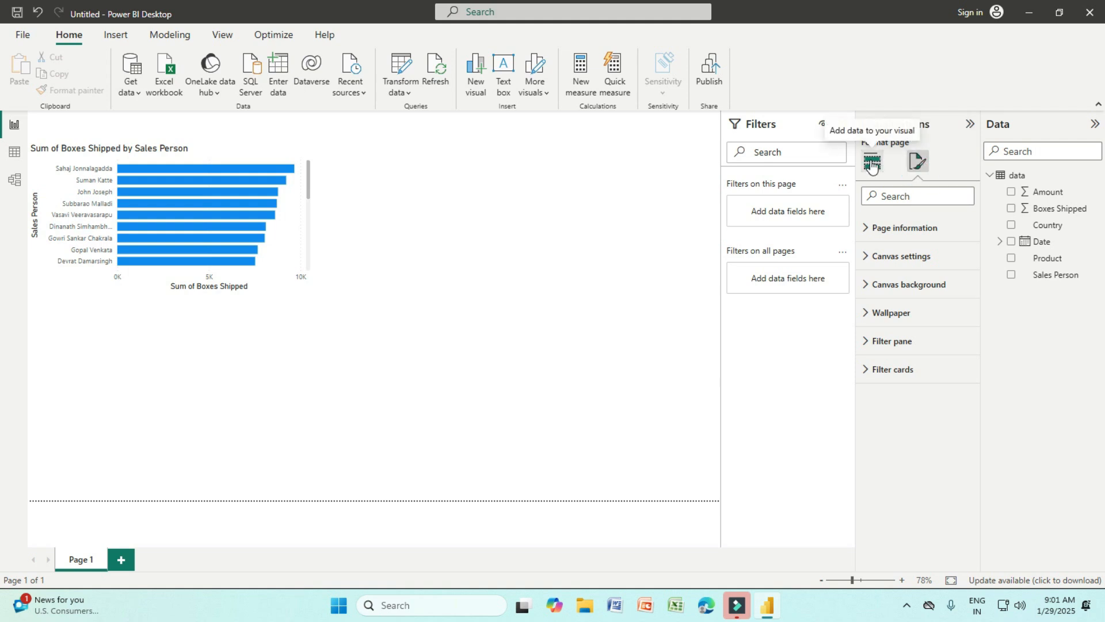
click(890, 197)
text(coulars)
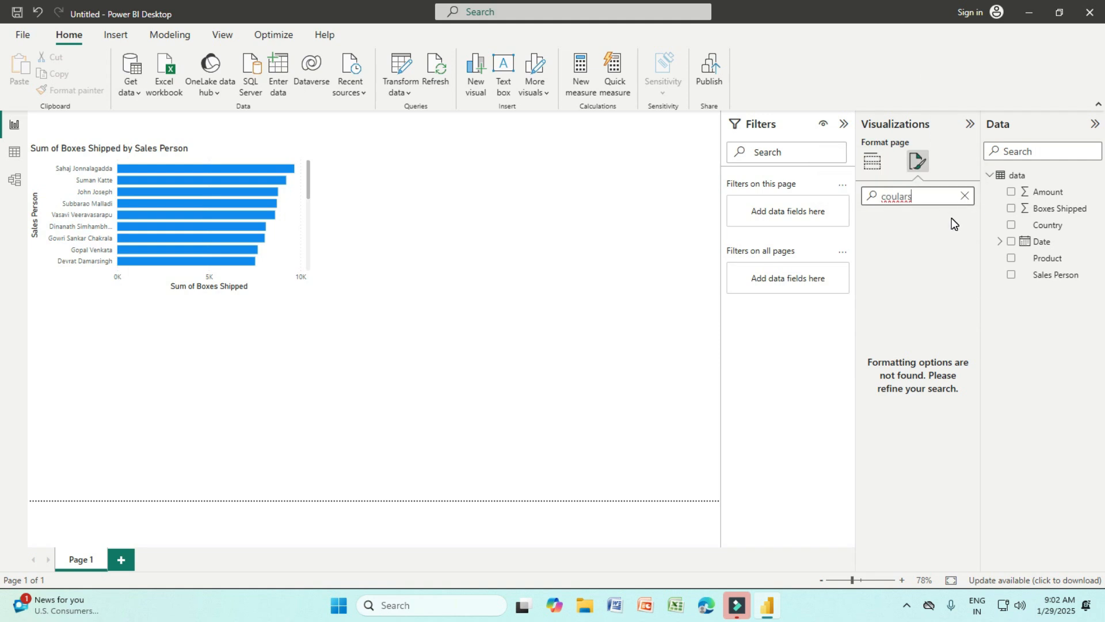
click(964, 196)
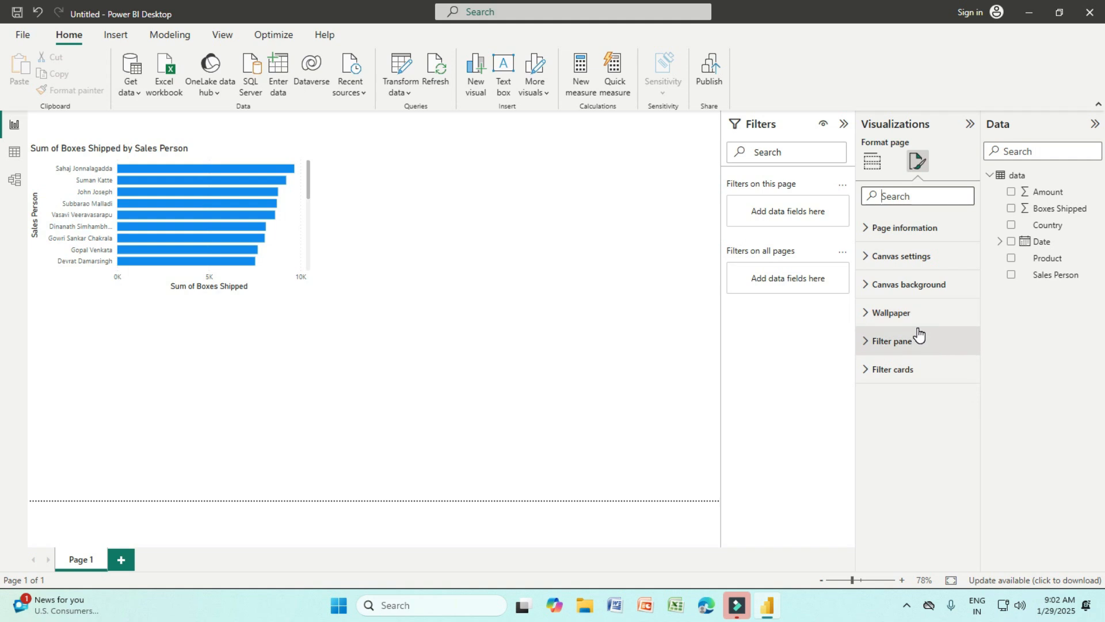
- Try black and light blue as the report page's wallpaper color, and finally set it to purple
click(899, 323)
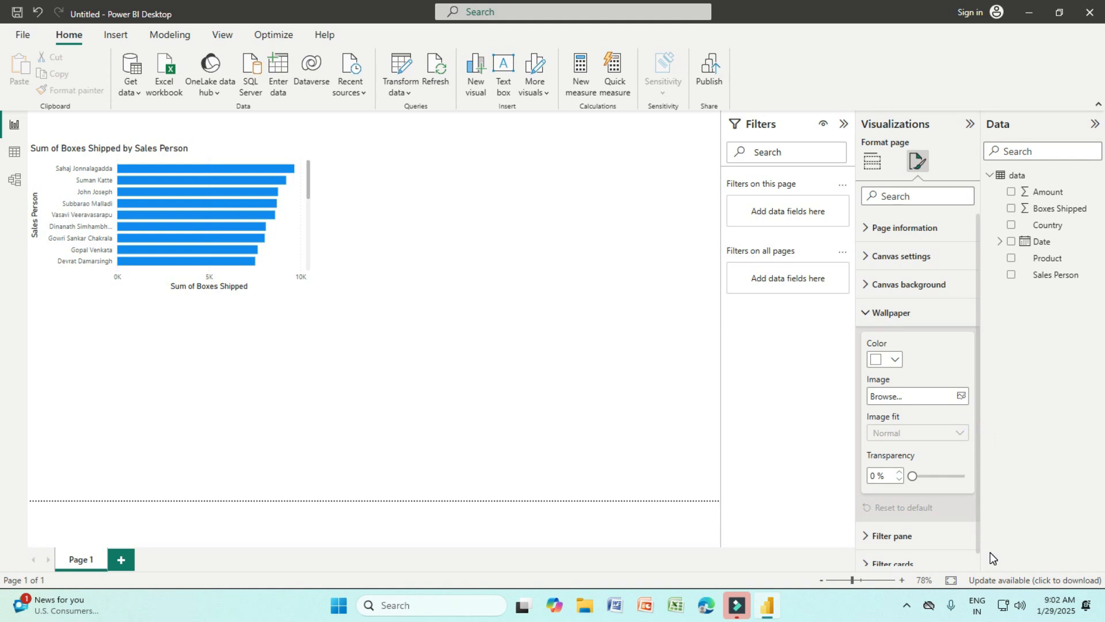
click(895, 360)
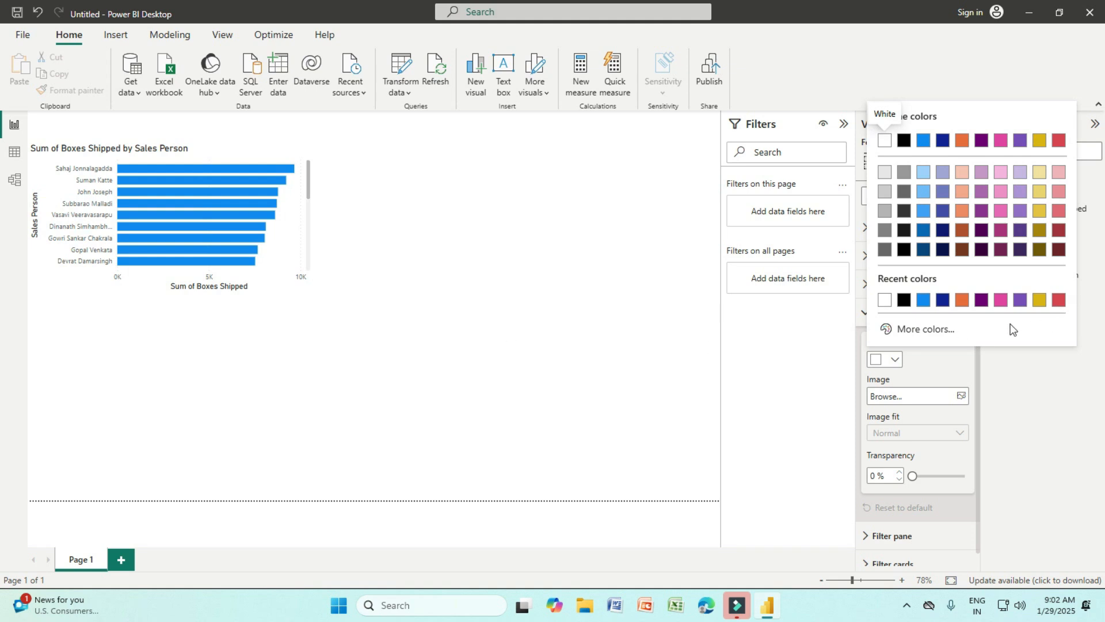
click(904, 300)
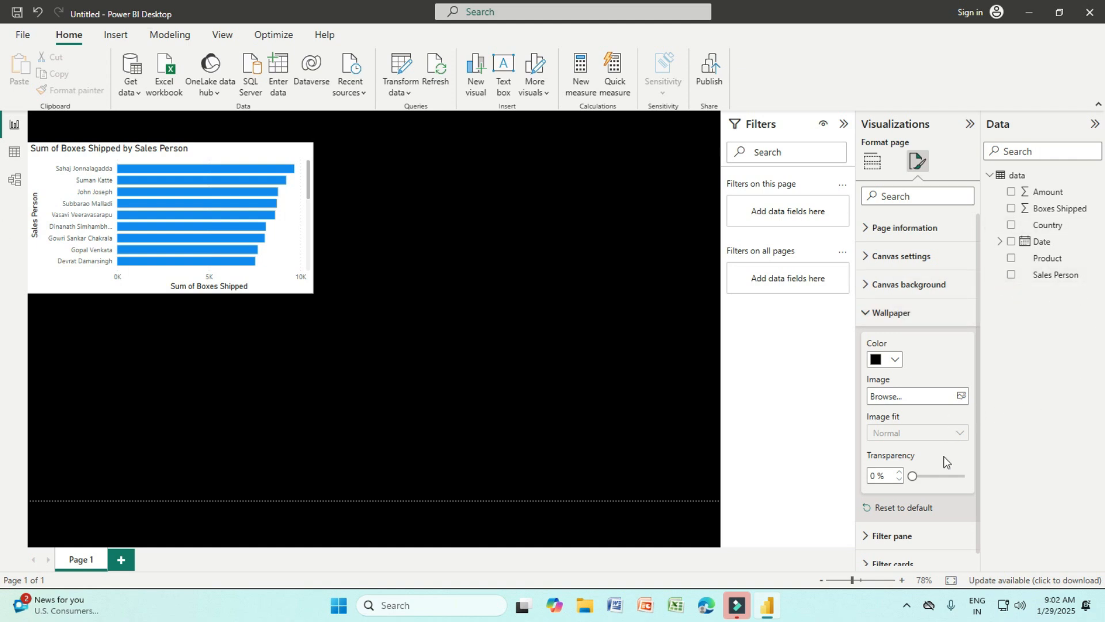
click(894, 360)
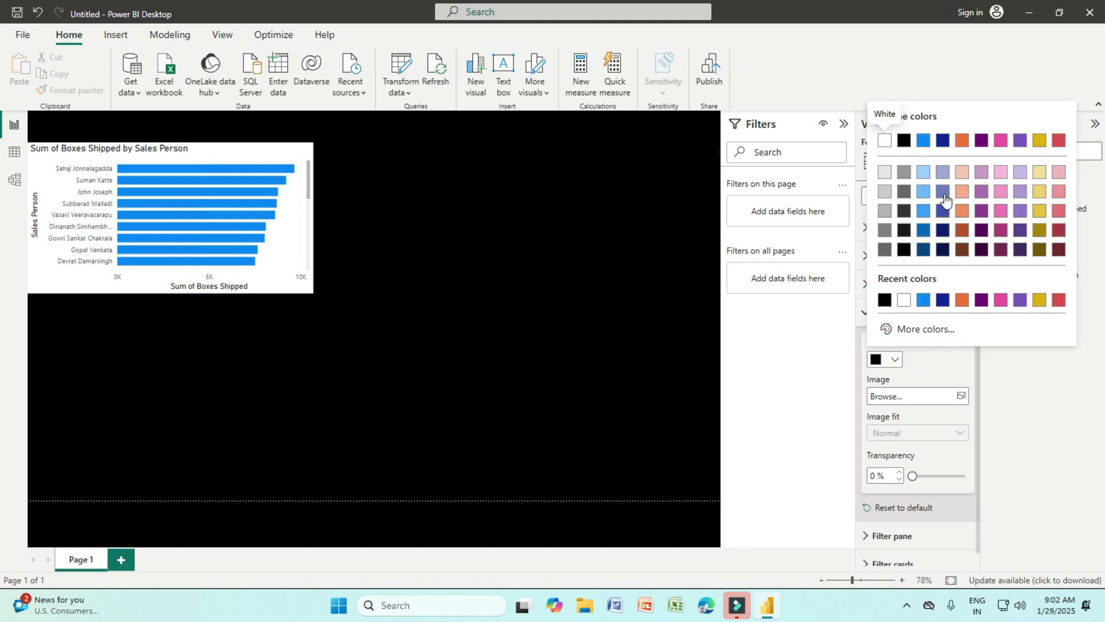
click(926, 191)
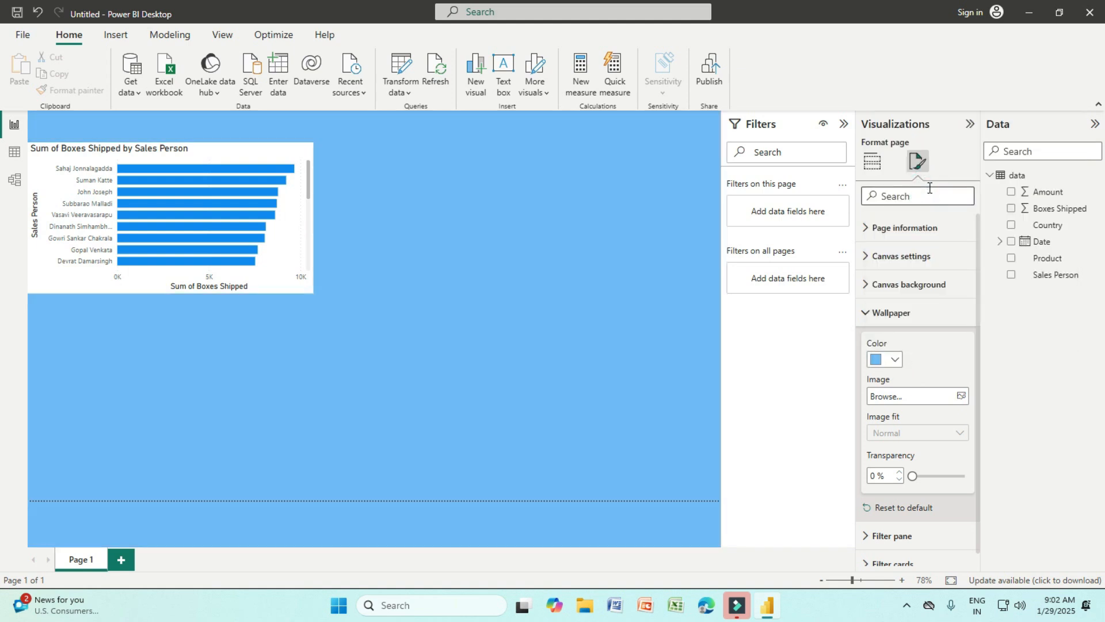
click(895, 361)
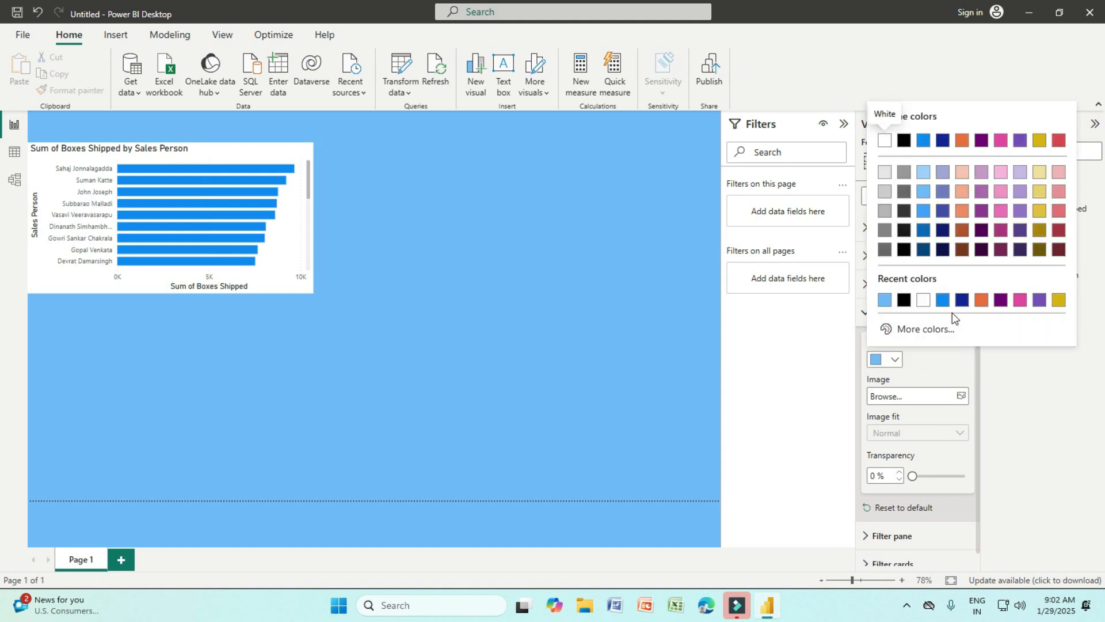
click(980, 213)
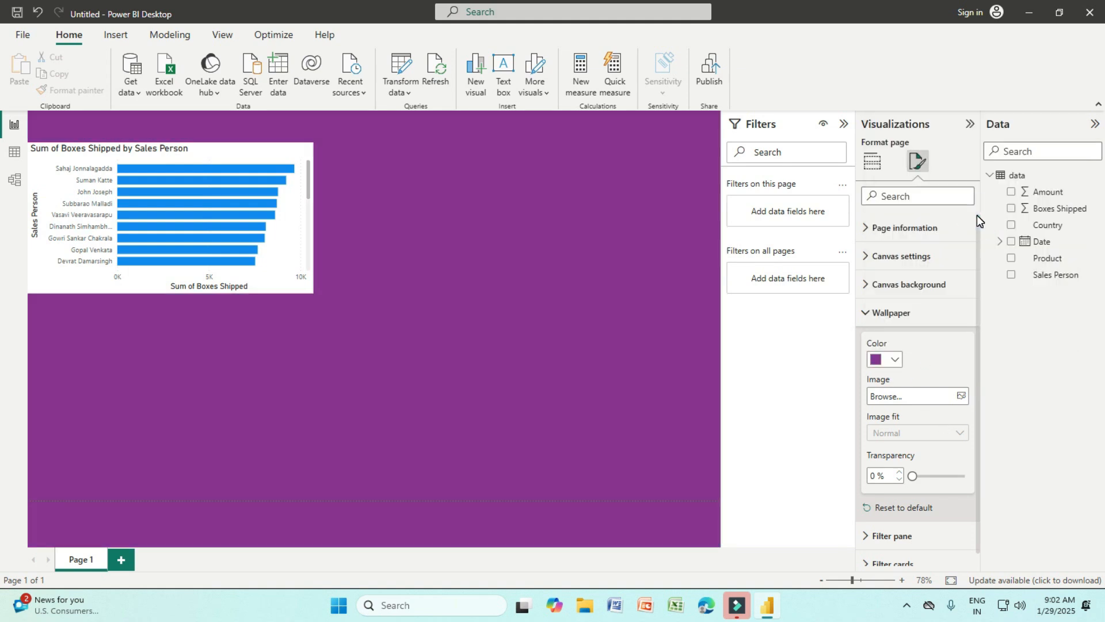
- Highlight the third sales person's bar in the chart and search the page formatting options for "colors"
click(147, 195)
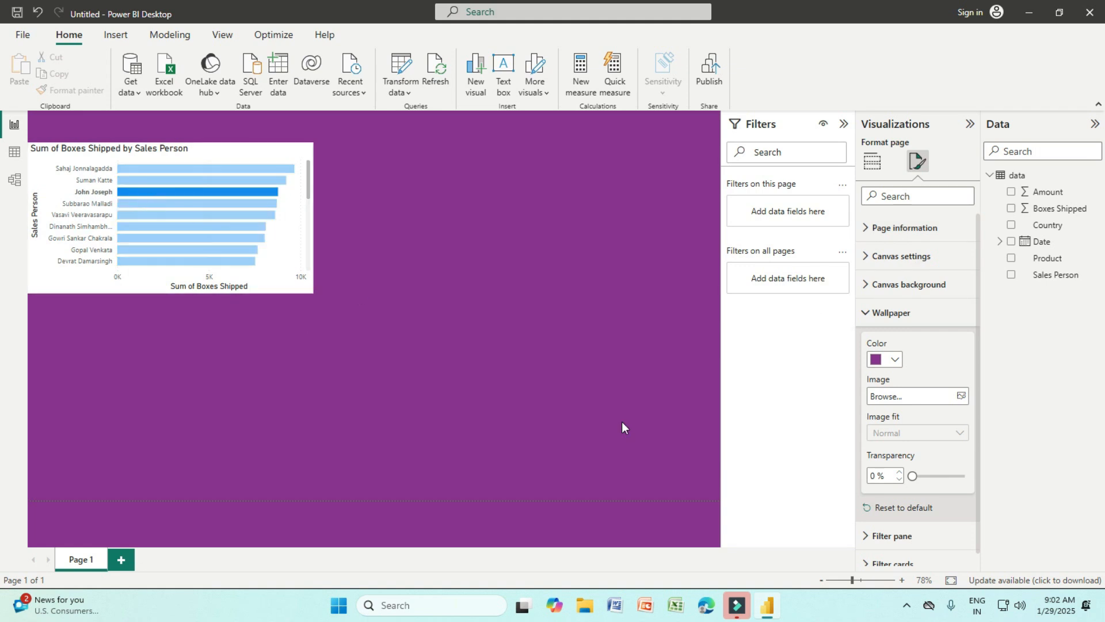
click(871, 163)
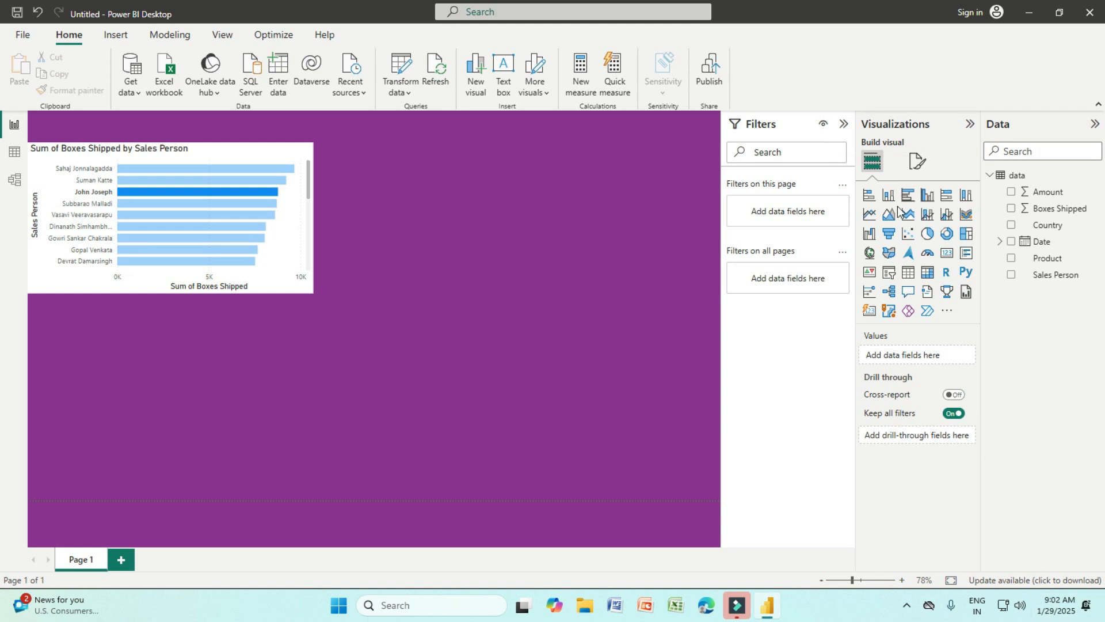
click(919, 168)
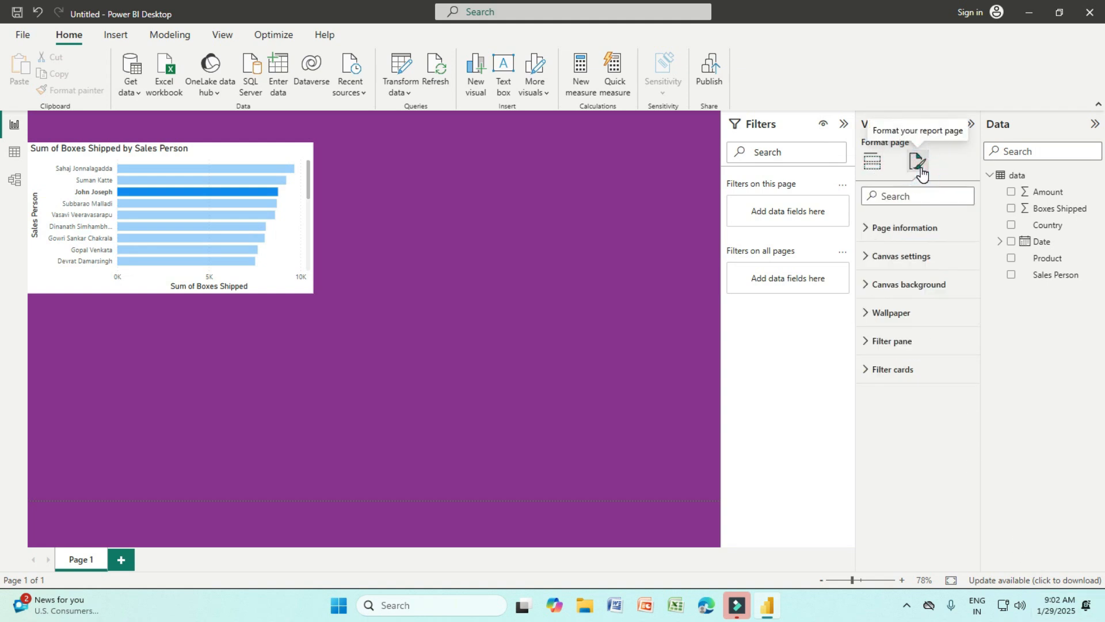
click(910, 202)
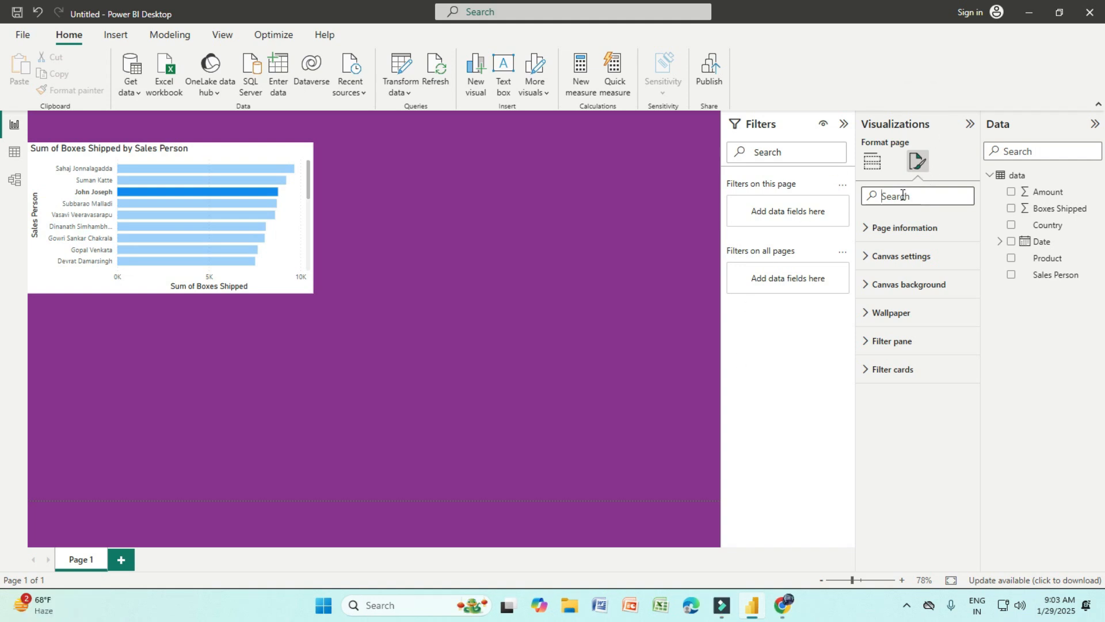
text(colors)
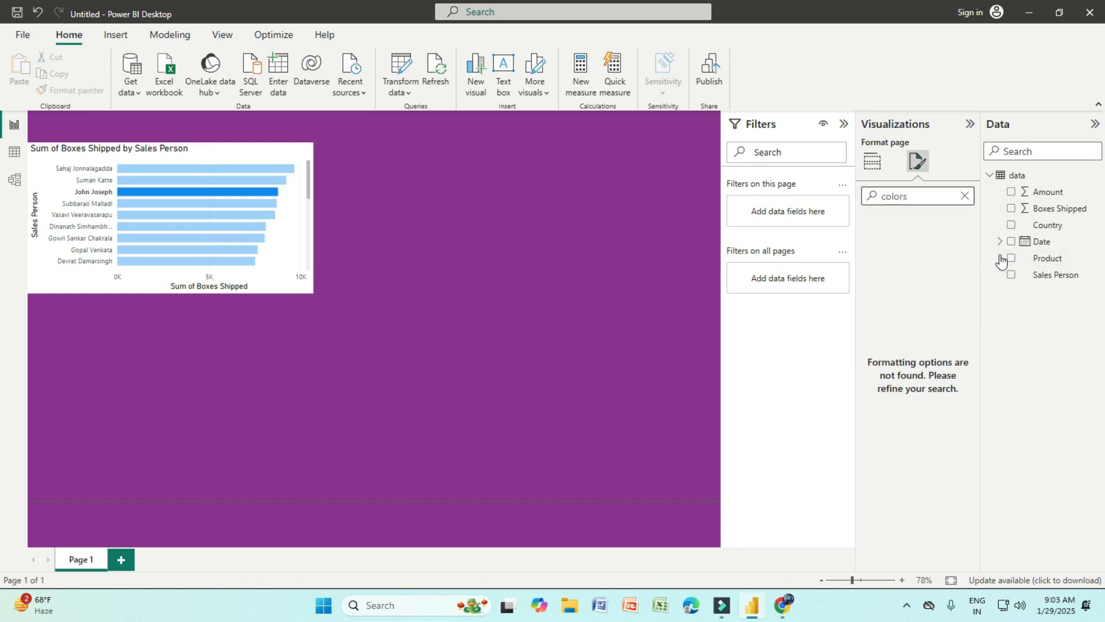
- Reset the page formatting search so that all formatting options of the report page are listed again
click(879, 165)
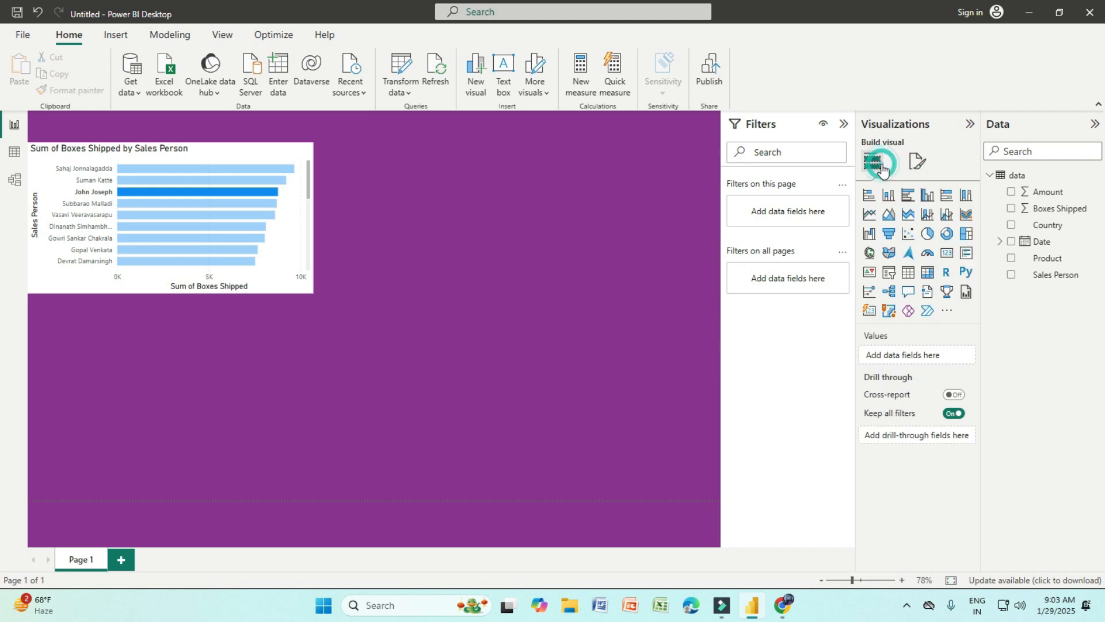
click(917, 161)
click(870, 196)
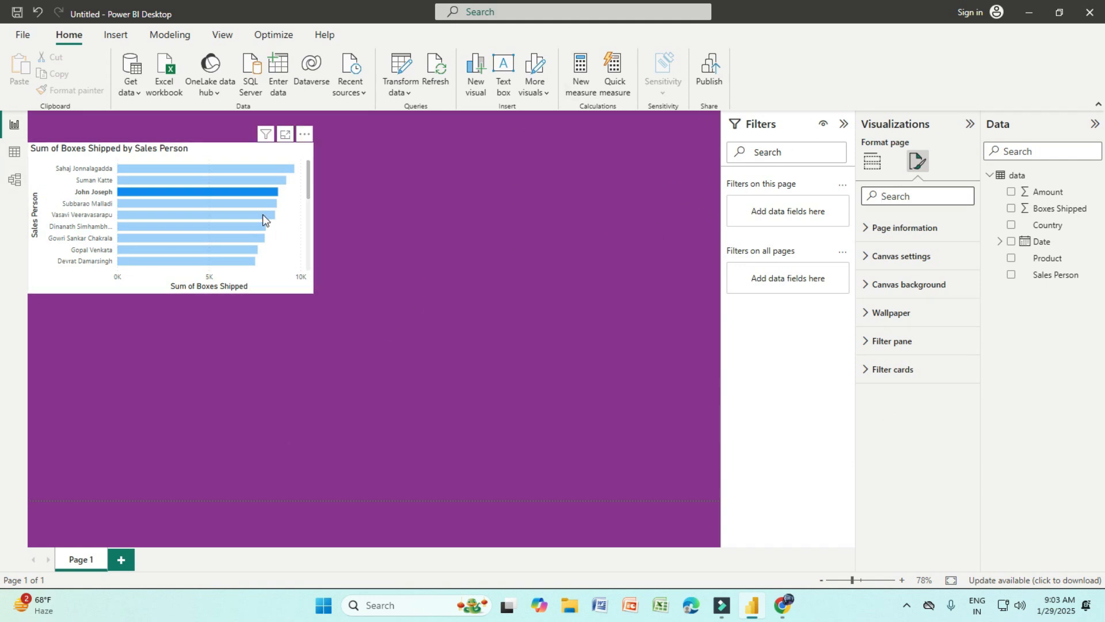
- Start publishing the report, save it as "dr" in the Desktop folder 22, and dismiss the sign-in request
click(712, 82)
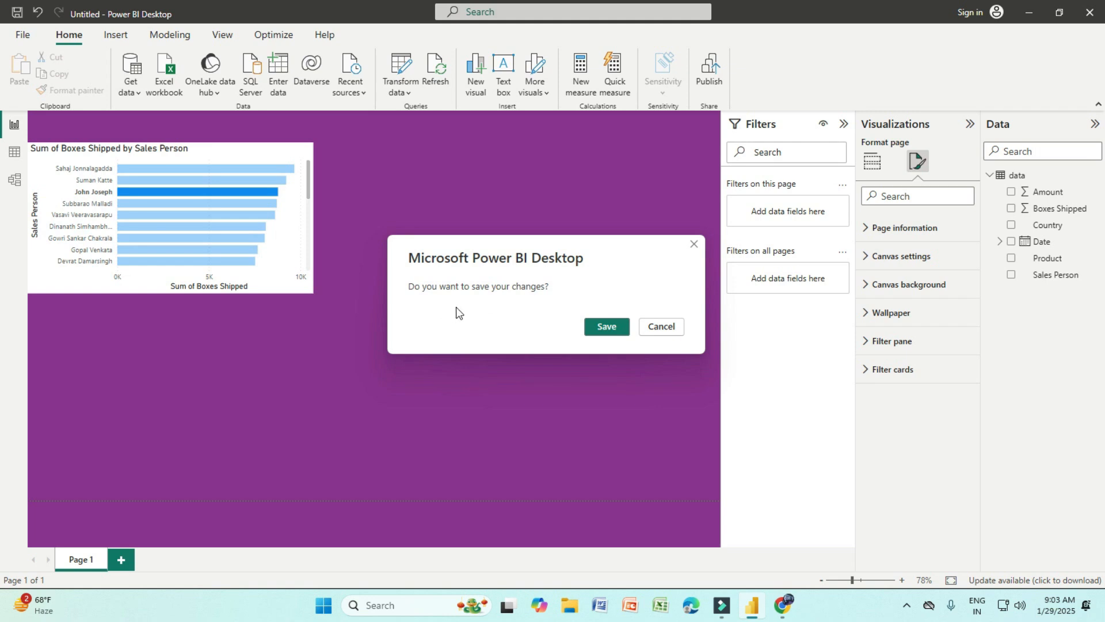
click(604, 326)
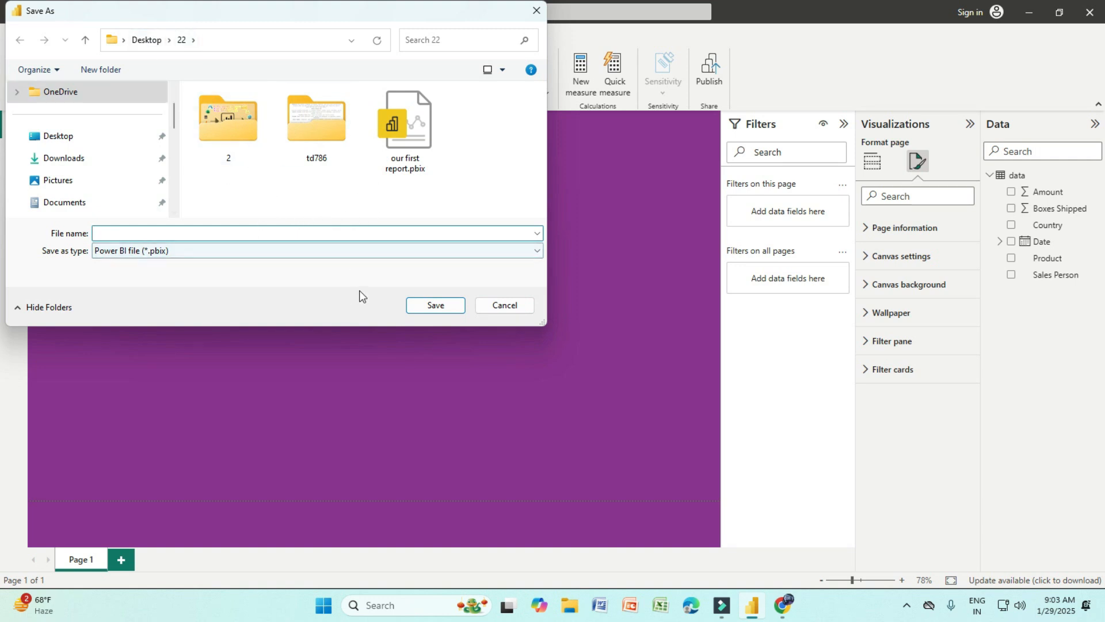
click(429, 308)
click(434, 306)
click(134, 235)
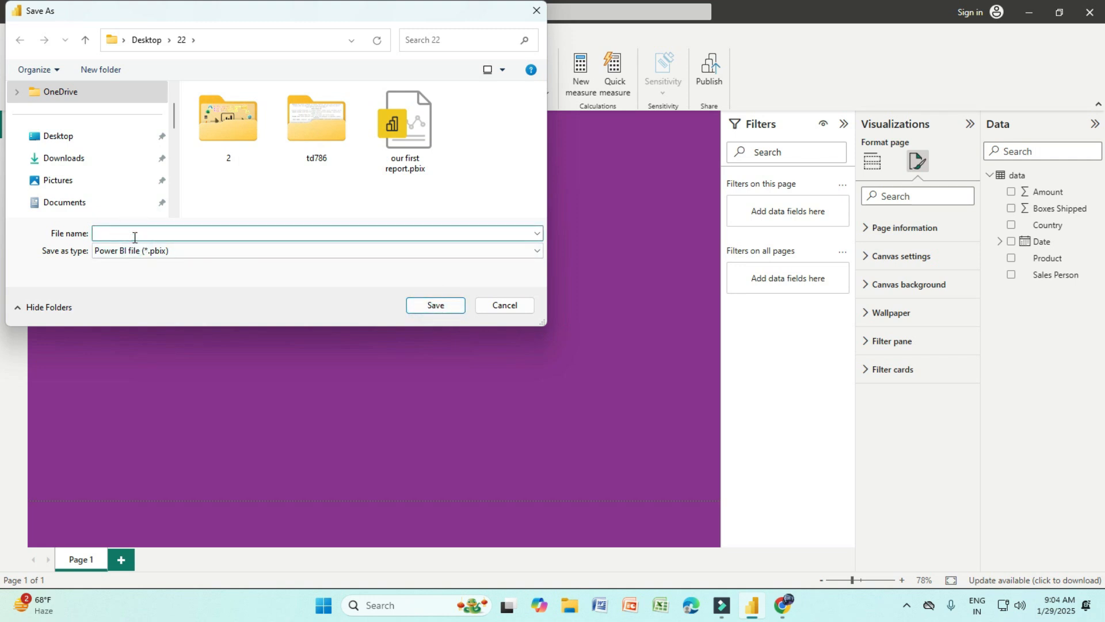
text(dr)
click(435, 305)
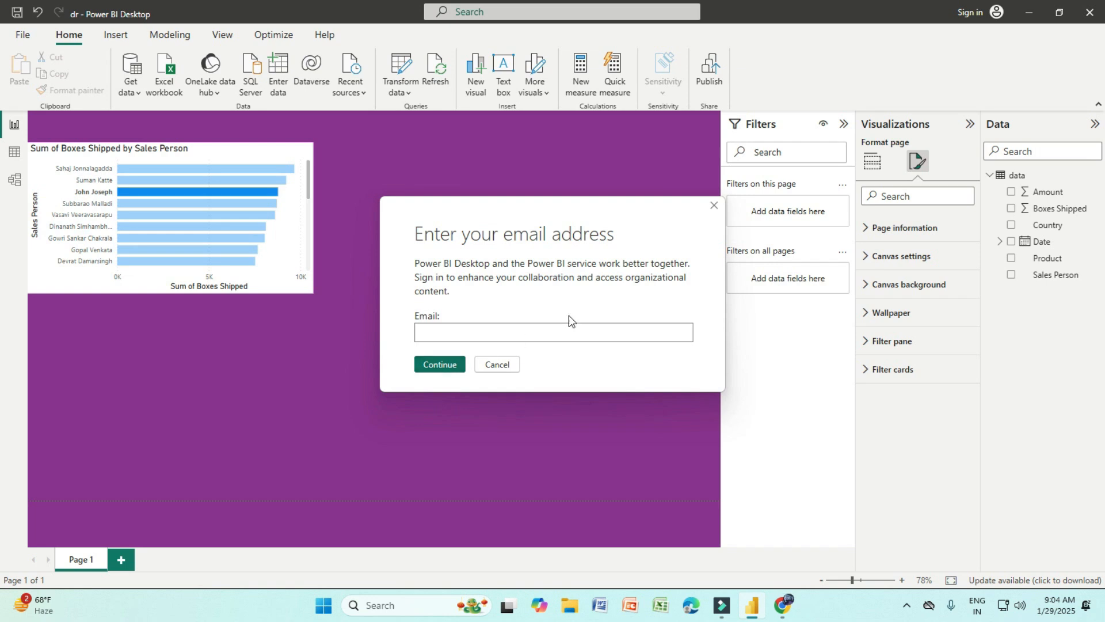
click(714, 205)
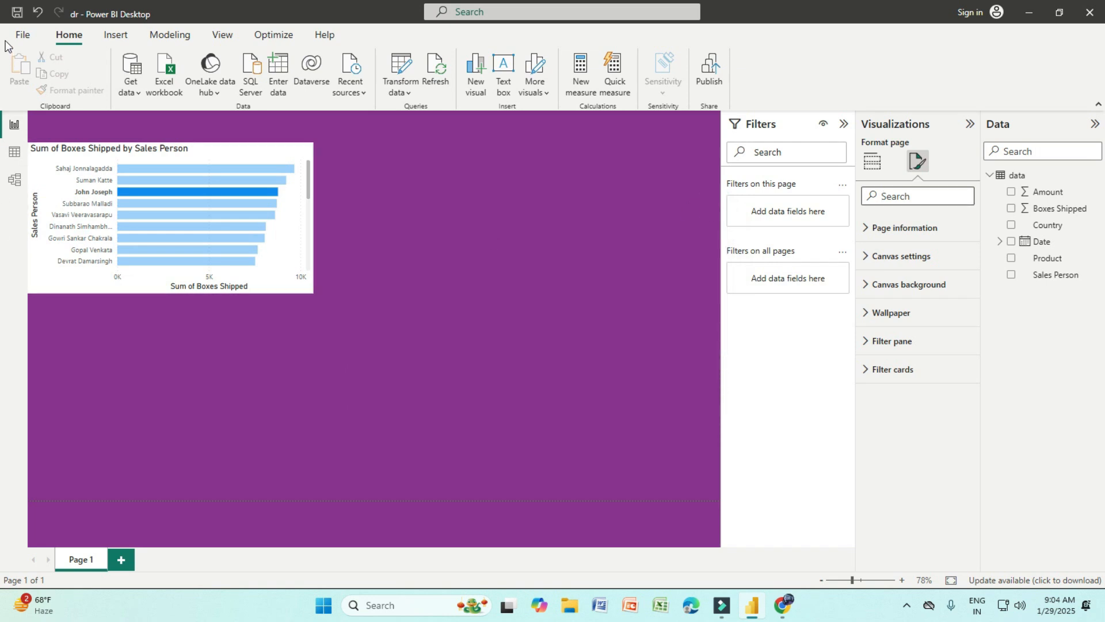
- Add a pie chart below the bar chart with Product as its legend and the count of Country as its values
click(23, 34)
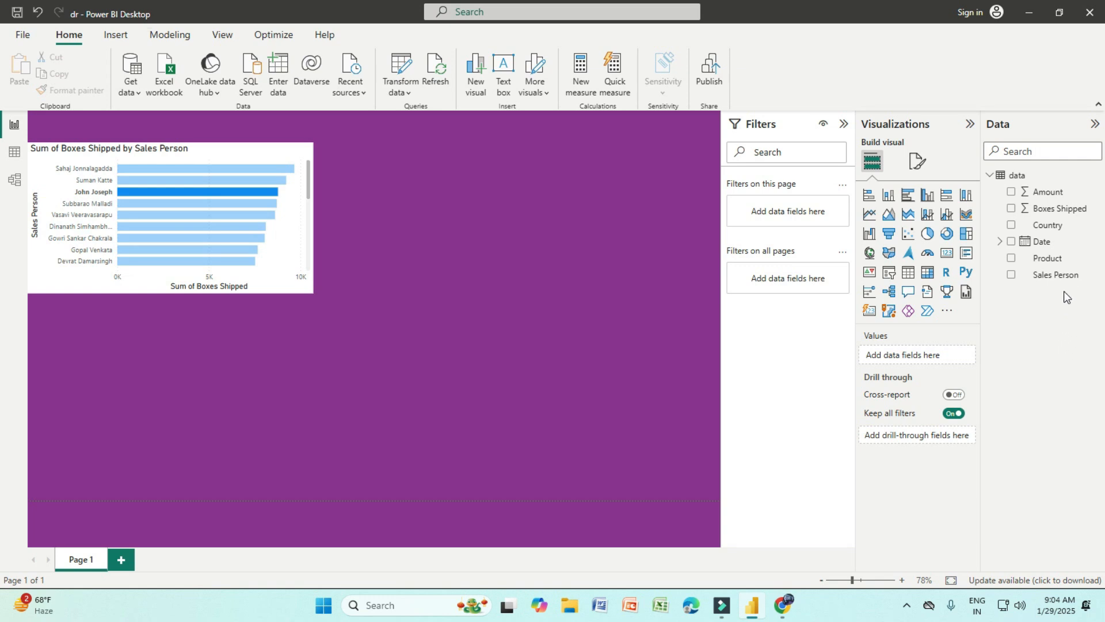
click(1054, 261)
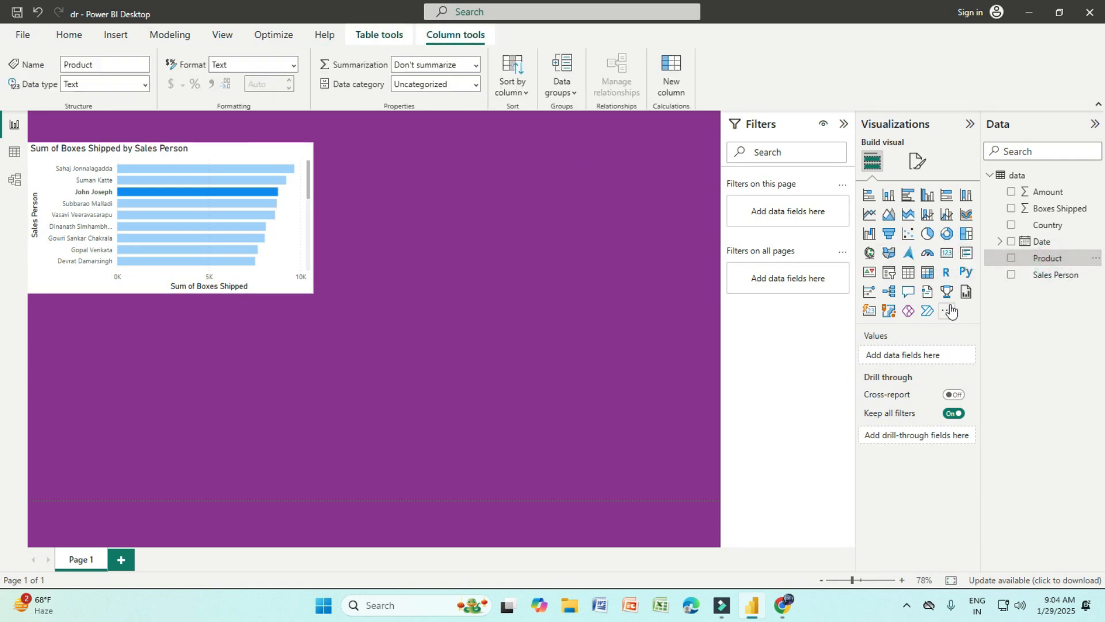
click(929, 235)
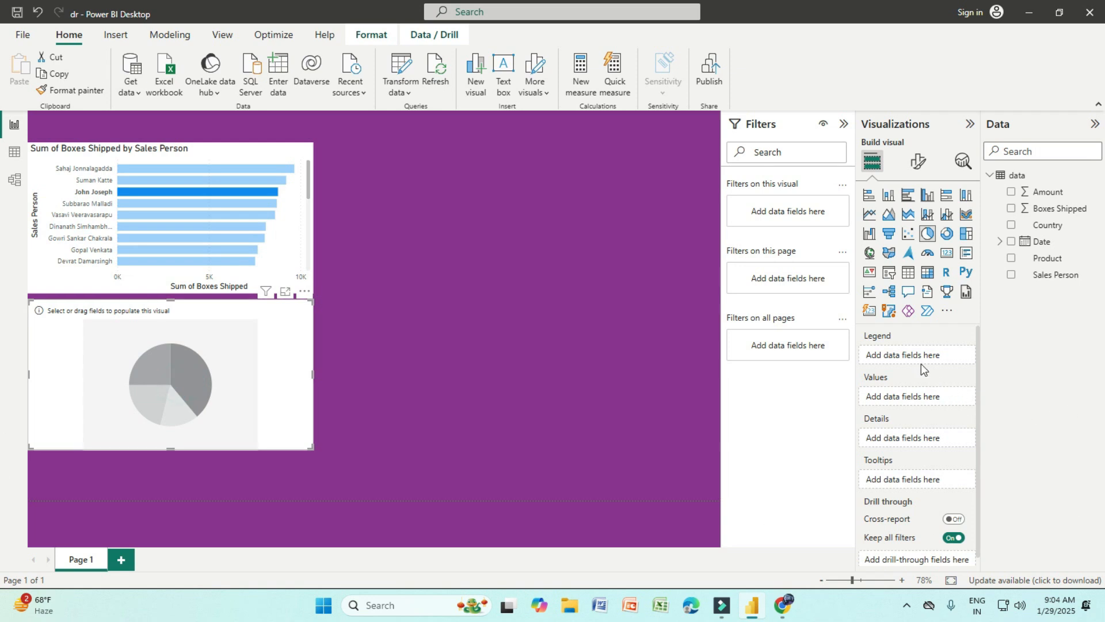
drag(1045, 258, 925, 365)
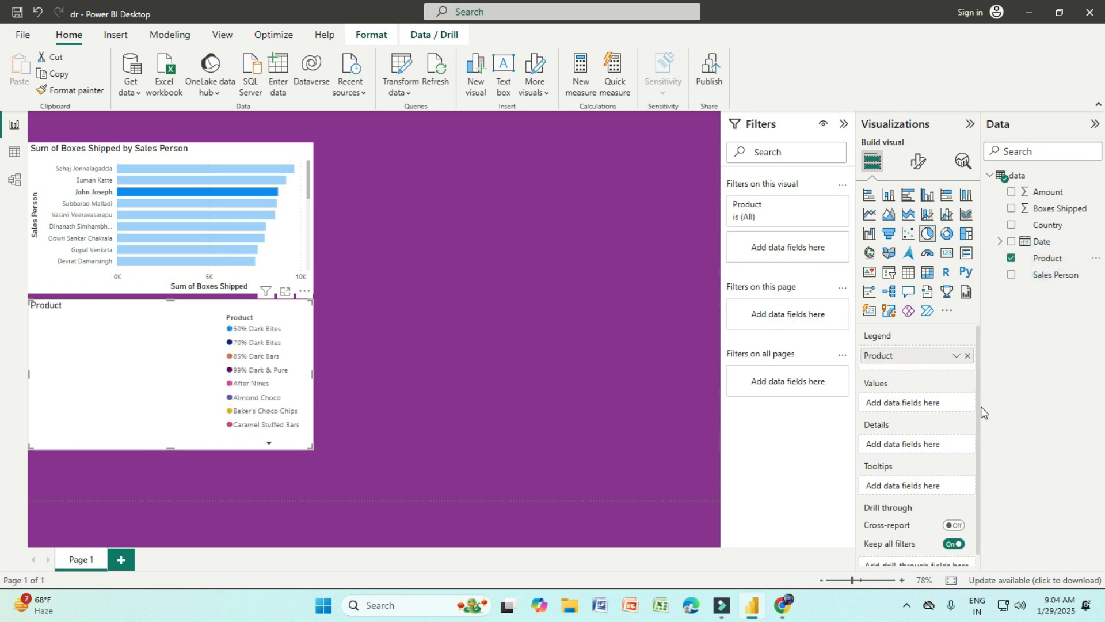
drag(1048, 225, 929, 410)
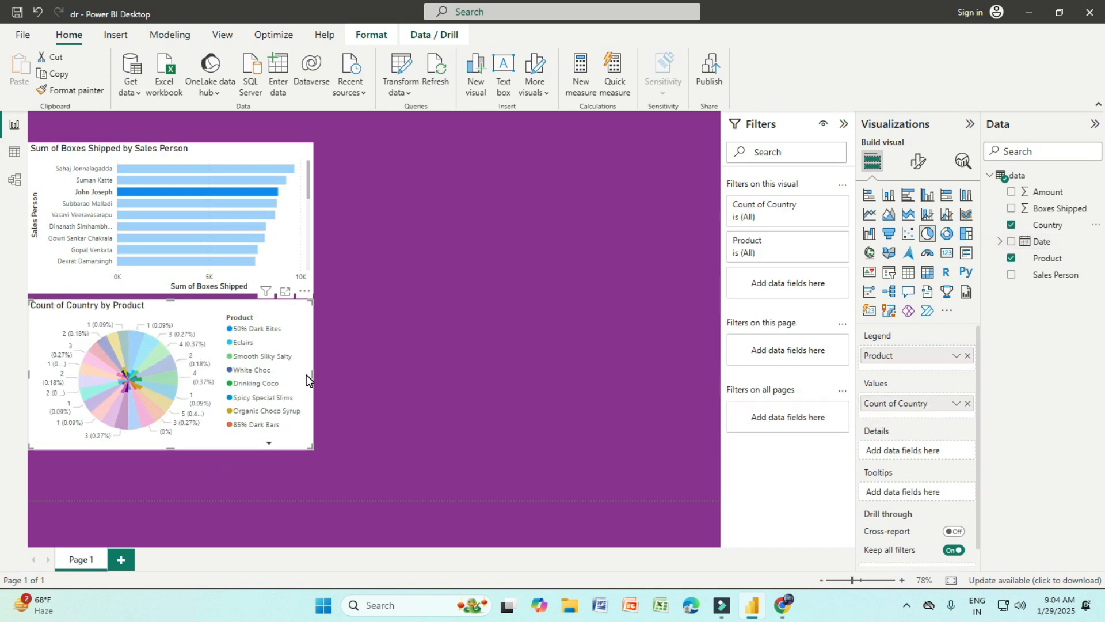
- Enlarge the pie chart in width and height and add Boxes Shipped to it as the details field
drag(311, 375, 451, 392)
drag(250, 448, 260, 533)
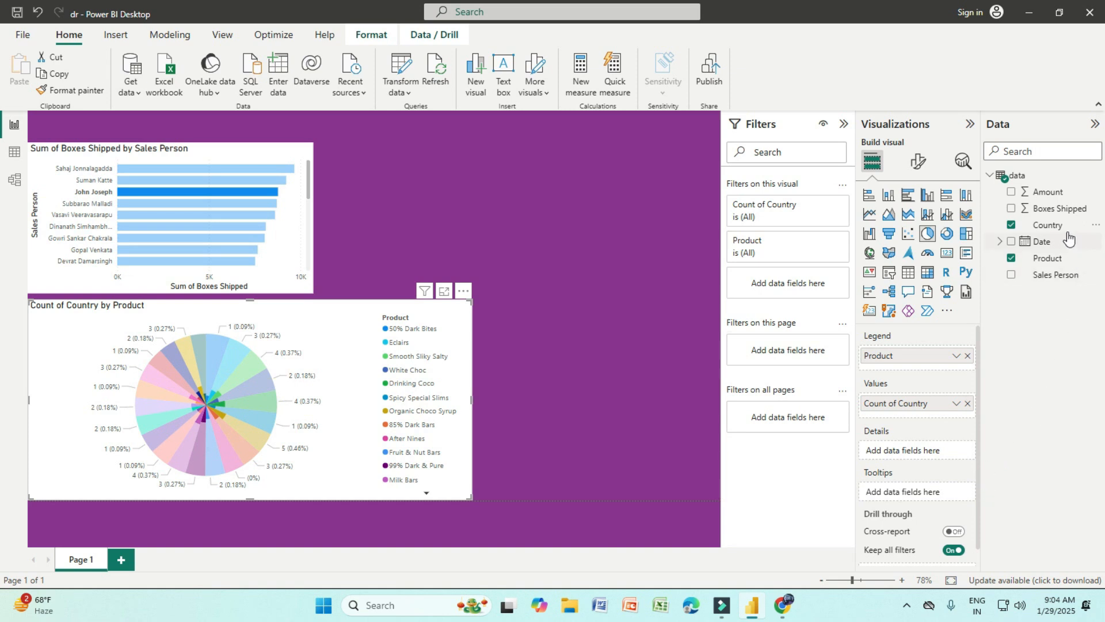
drag(1059, 209, 927, 452)
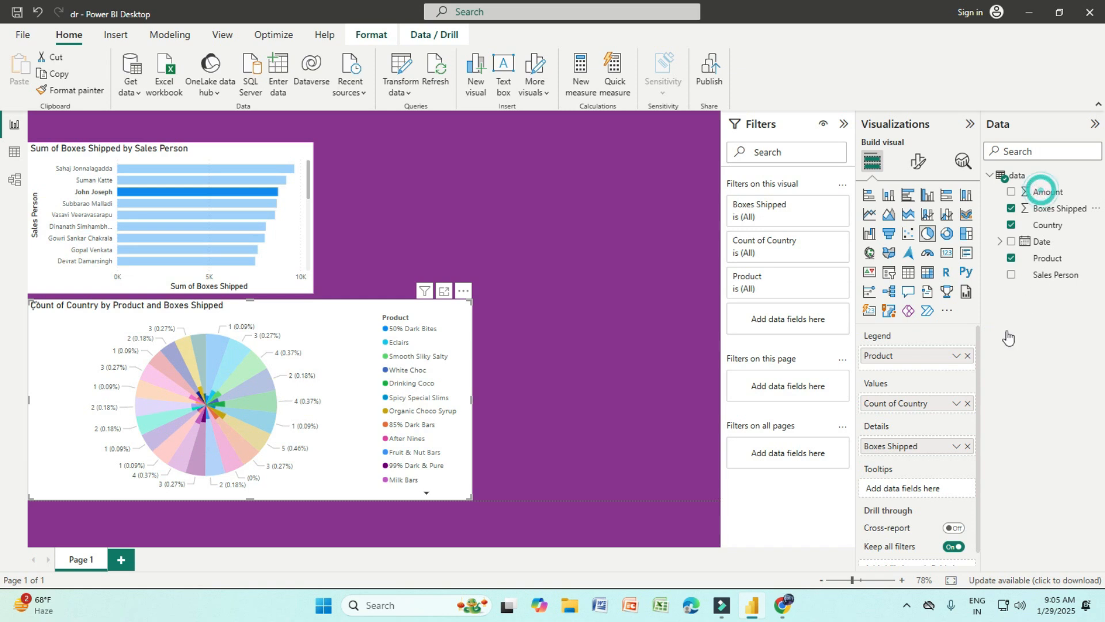
click(955, 357)
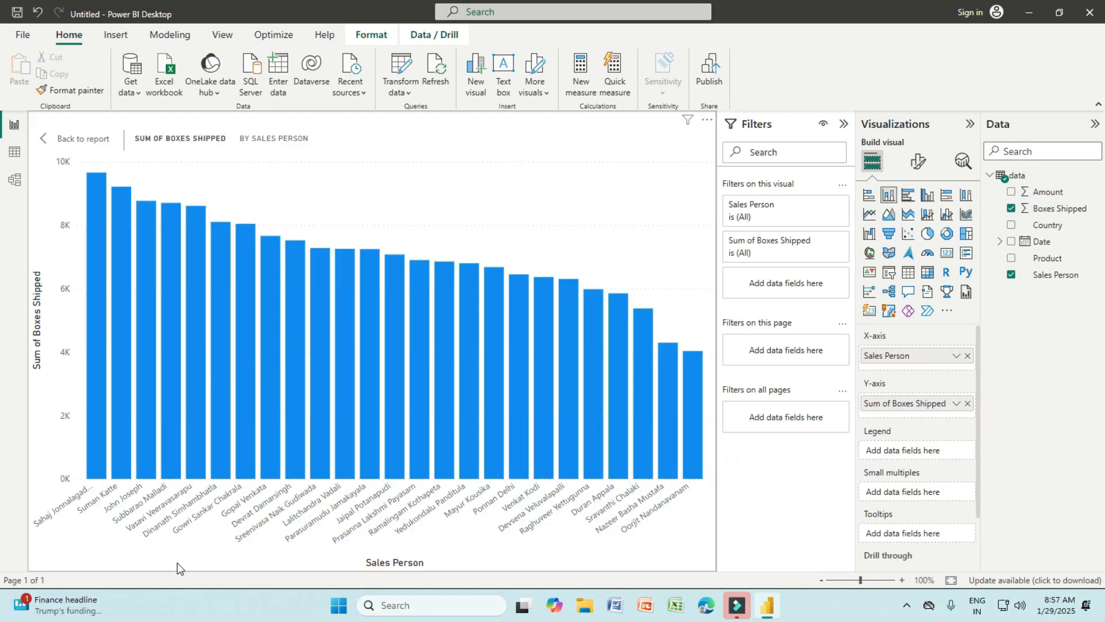